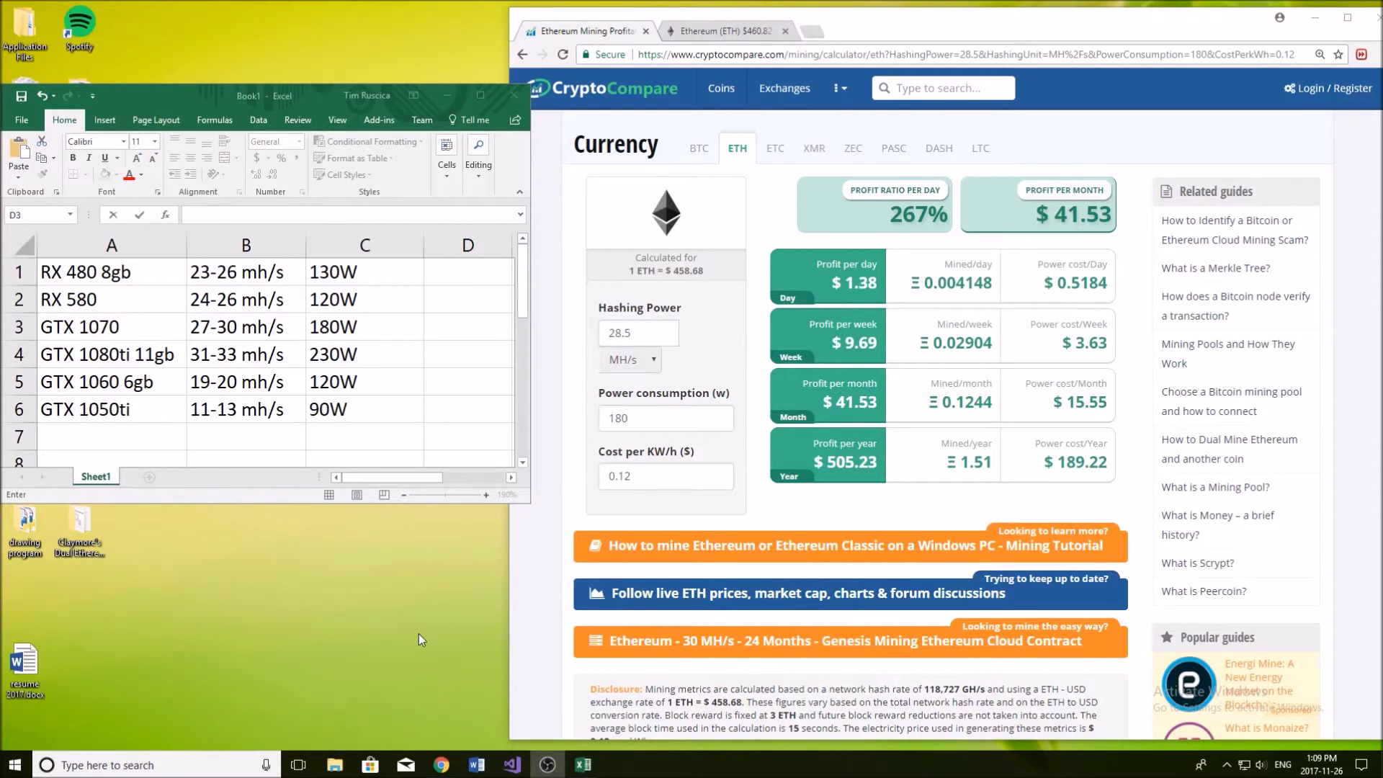
# Check Ethereum's price and market figures on CoinMarketCap, and reorder the browser tabs so the mining calculator comes second and is shown
pyautogui.click(714, 31)
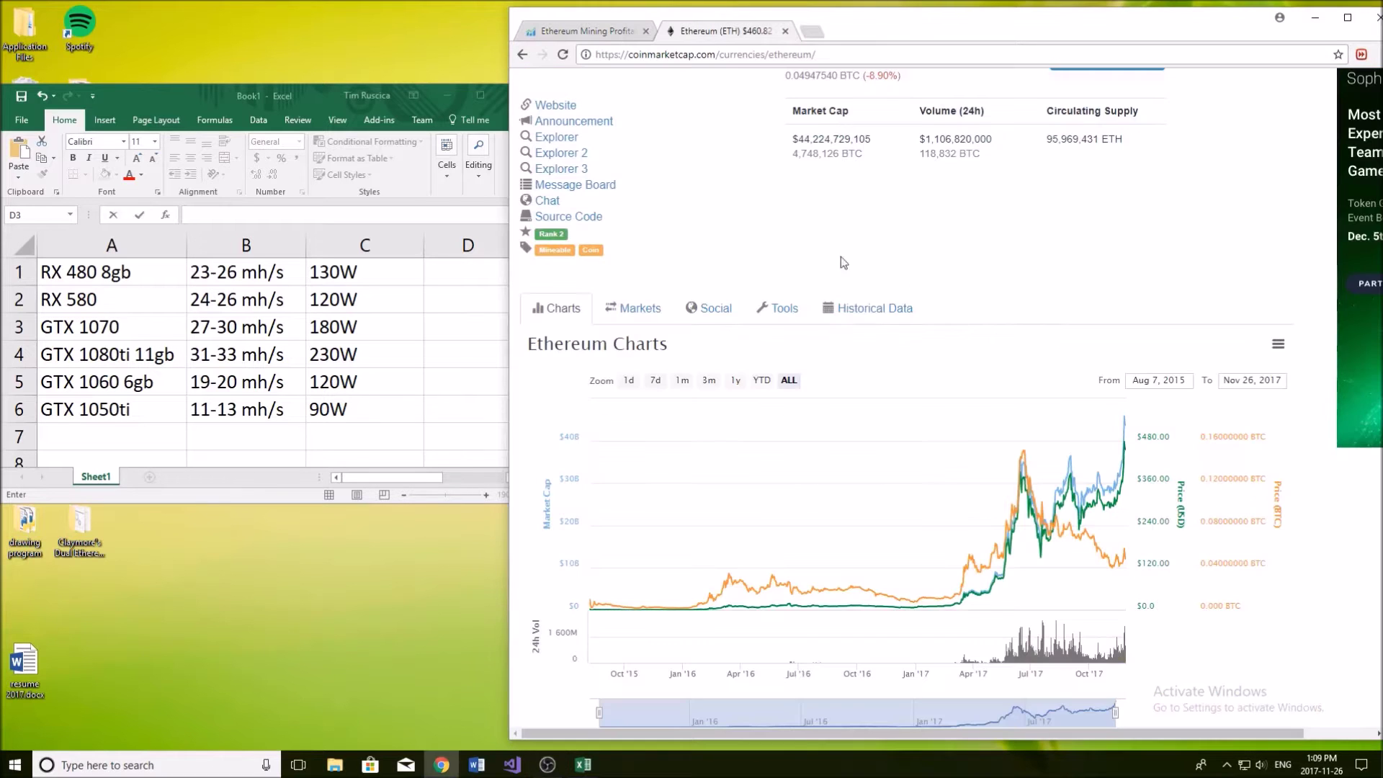
pyautogui.scroll(3, 808, 189)
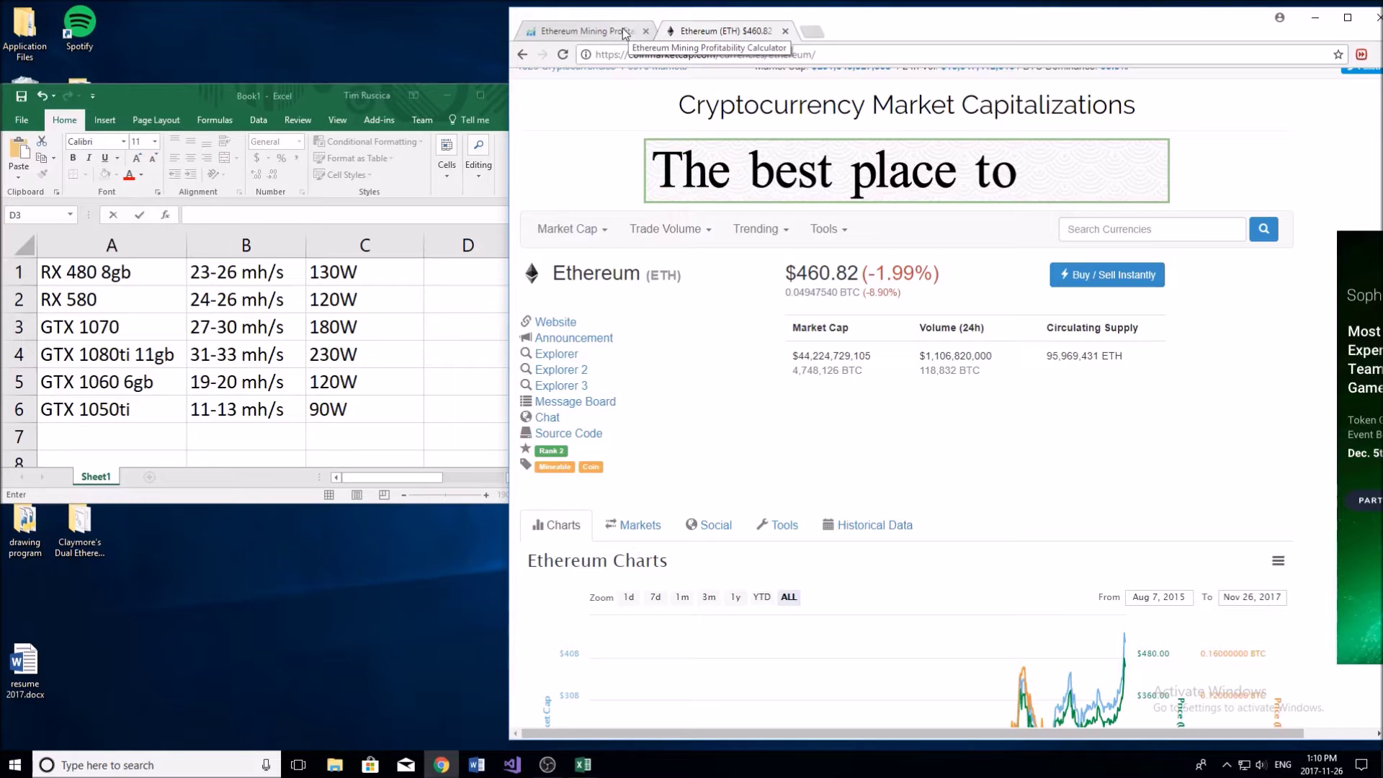
pyautogui.moveTo(622, 29); pyautogui.dragTo(727, 31)
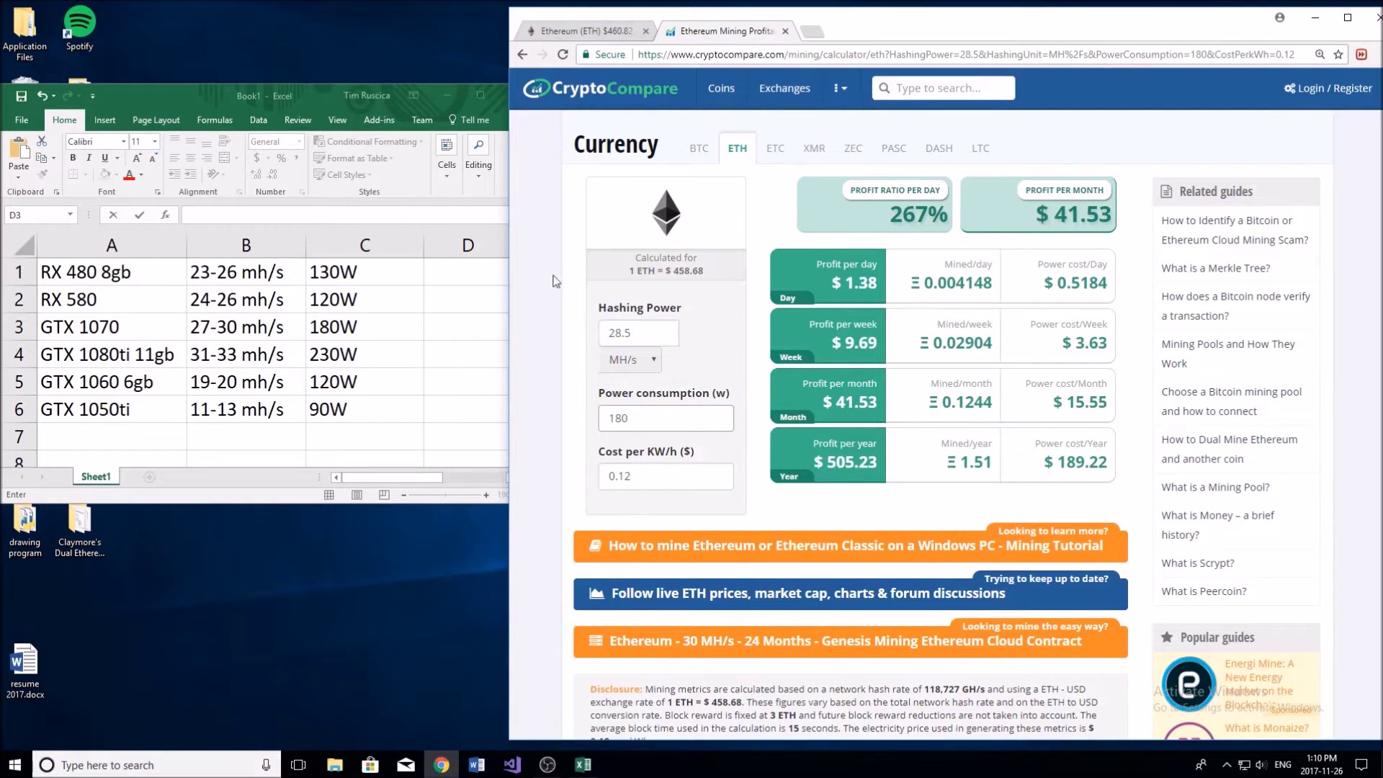
# Look up the hash rate and power draw of the RX 480 8gb in the Excel sheet
pyautogui.click(281, 177)
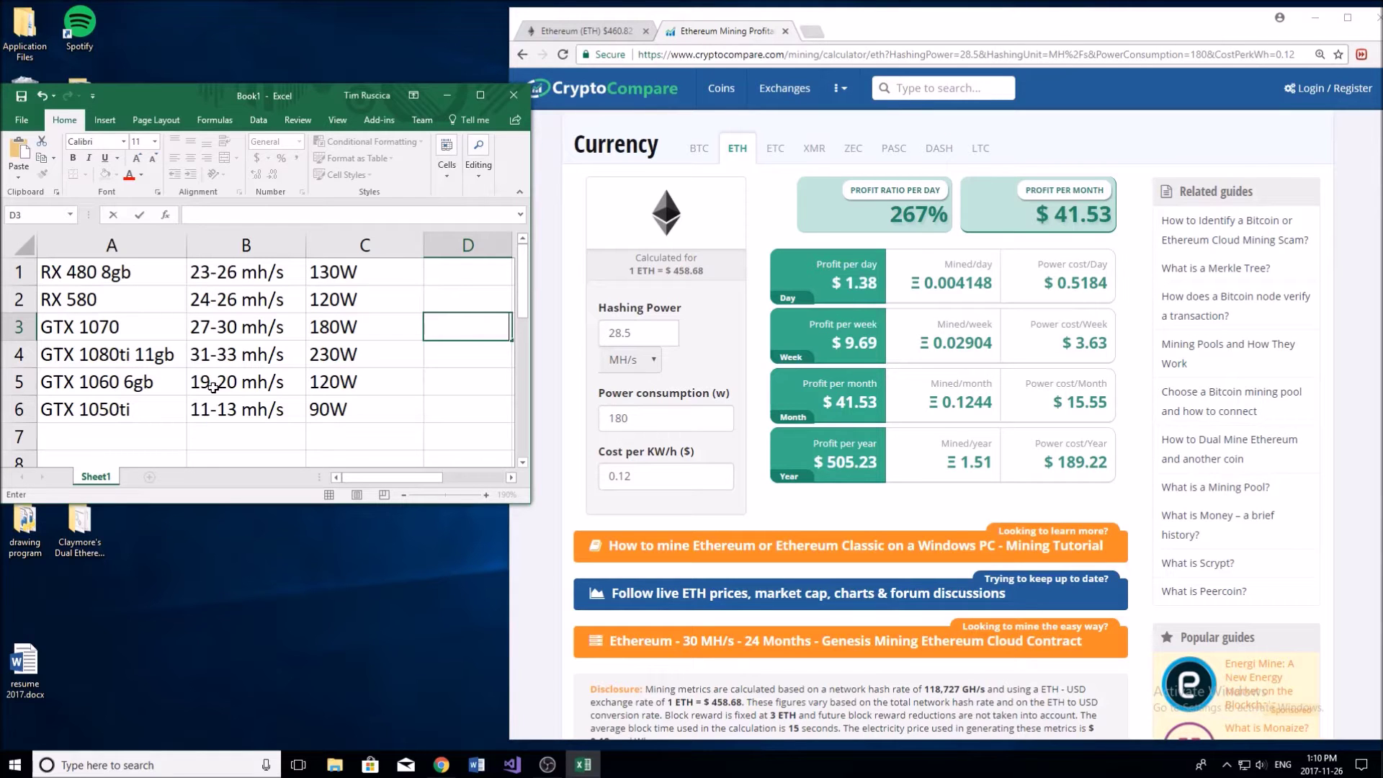
pyautogui.click(247, 271)
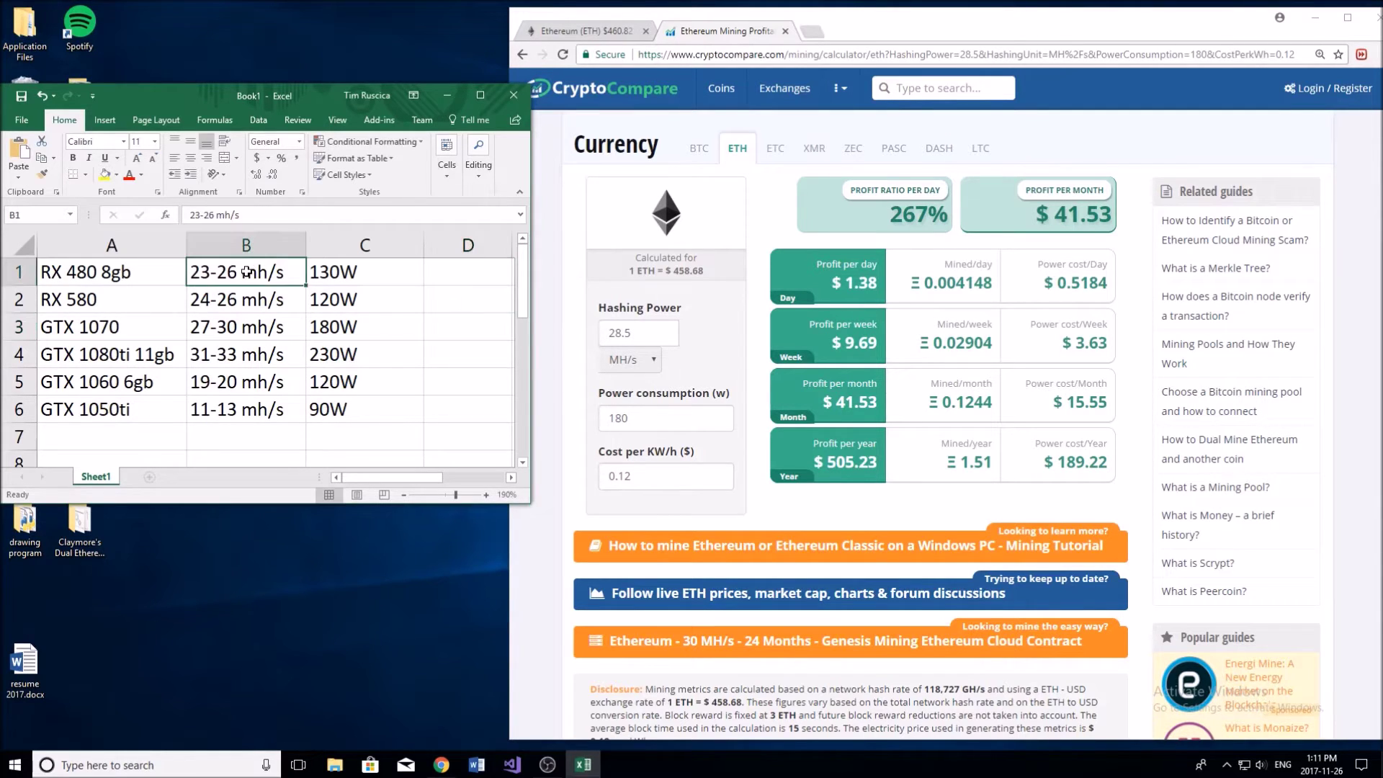
pyautogui.click(344, 273)
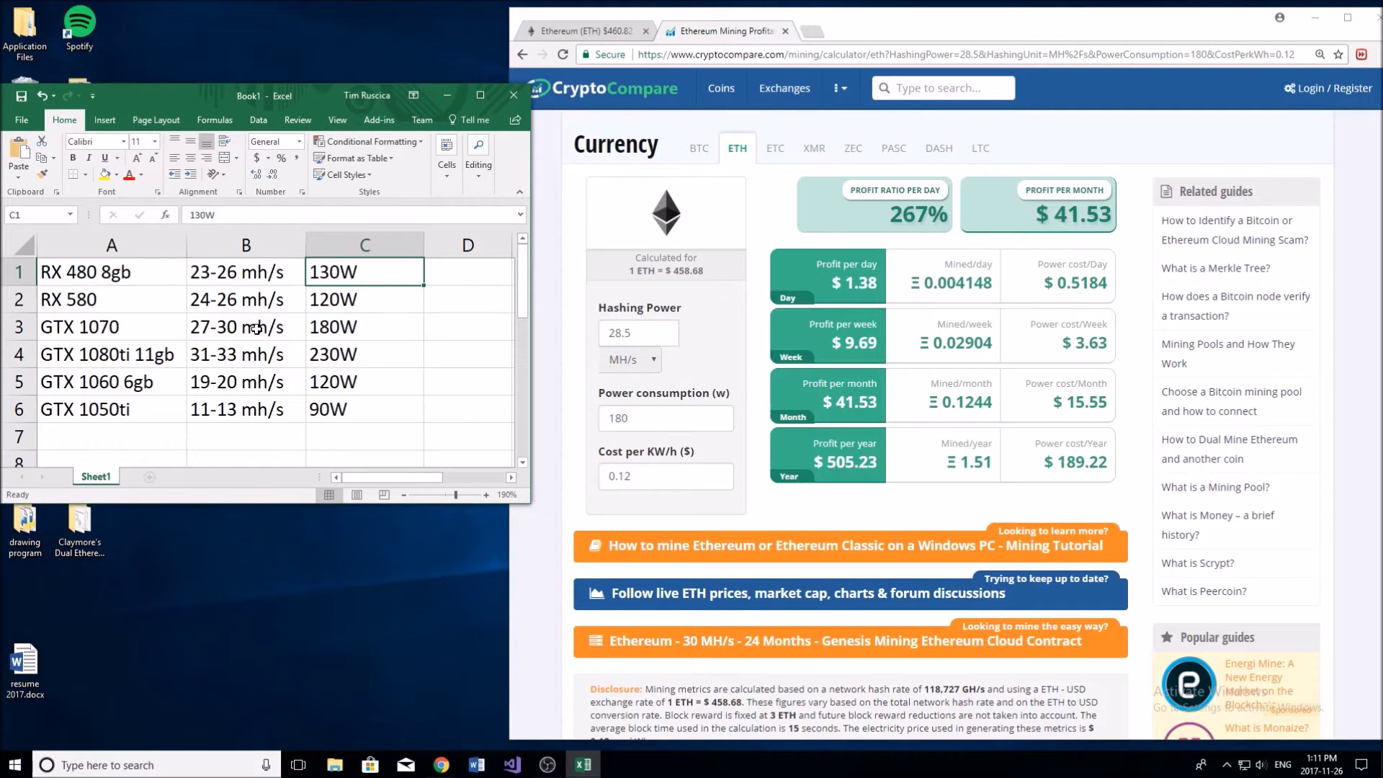
# In the browser's mining calculator, set the hashing power to 24.5 MH/s and the power consumption to 130 W for the RX 480
pyautogui.click(566, 267)
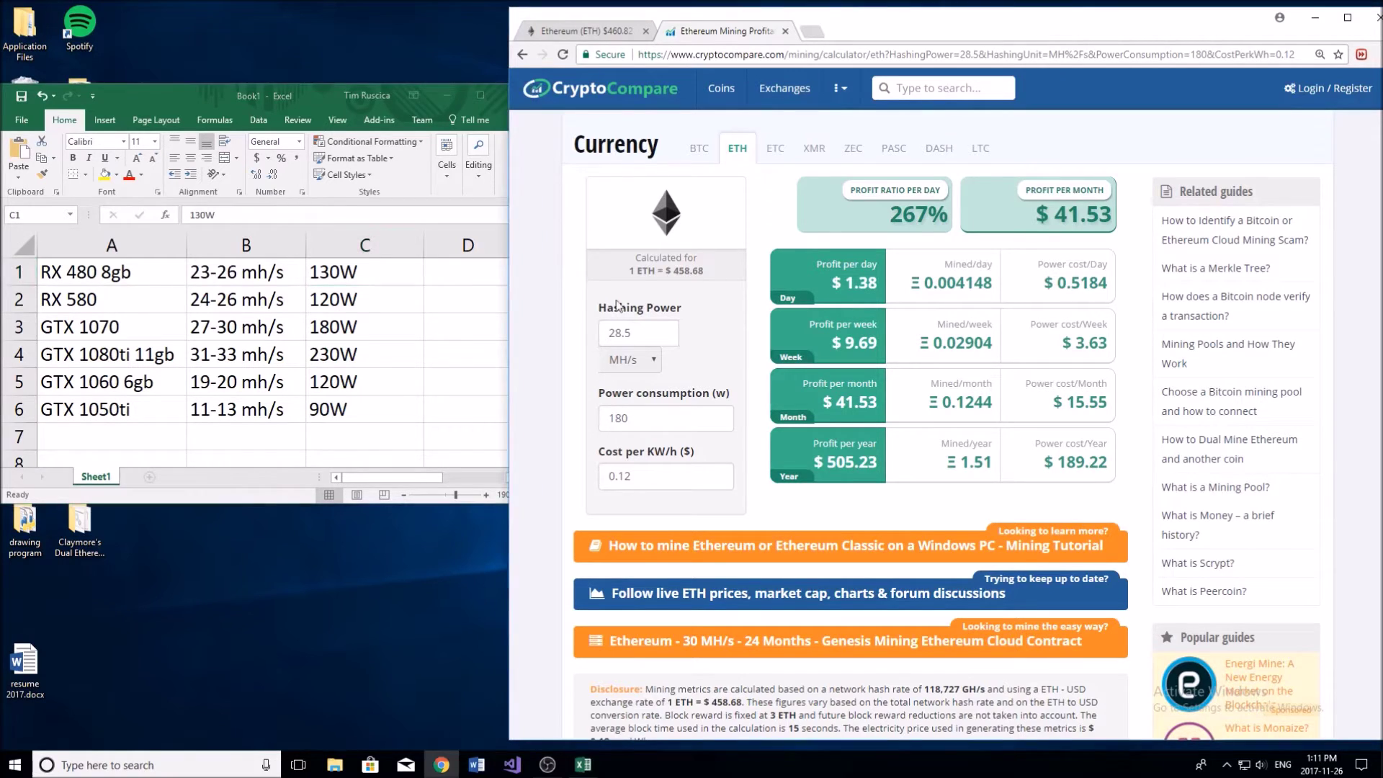
pyautogui.click(652, 328)
pyautogui.press('BackSpace')
pyautogui.press('BackSpace')
pyautogui.press('BackSpace')
pyautogui.write('4.5')
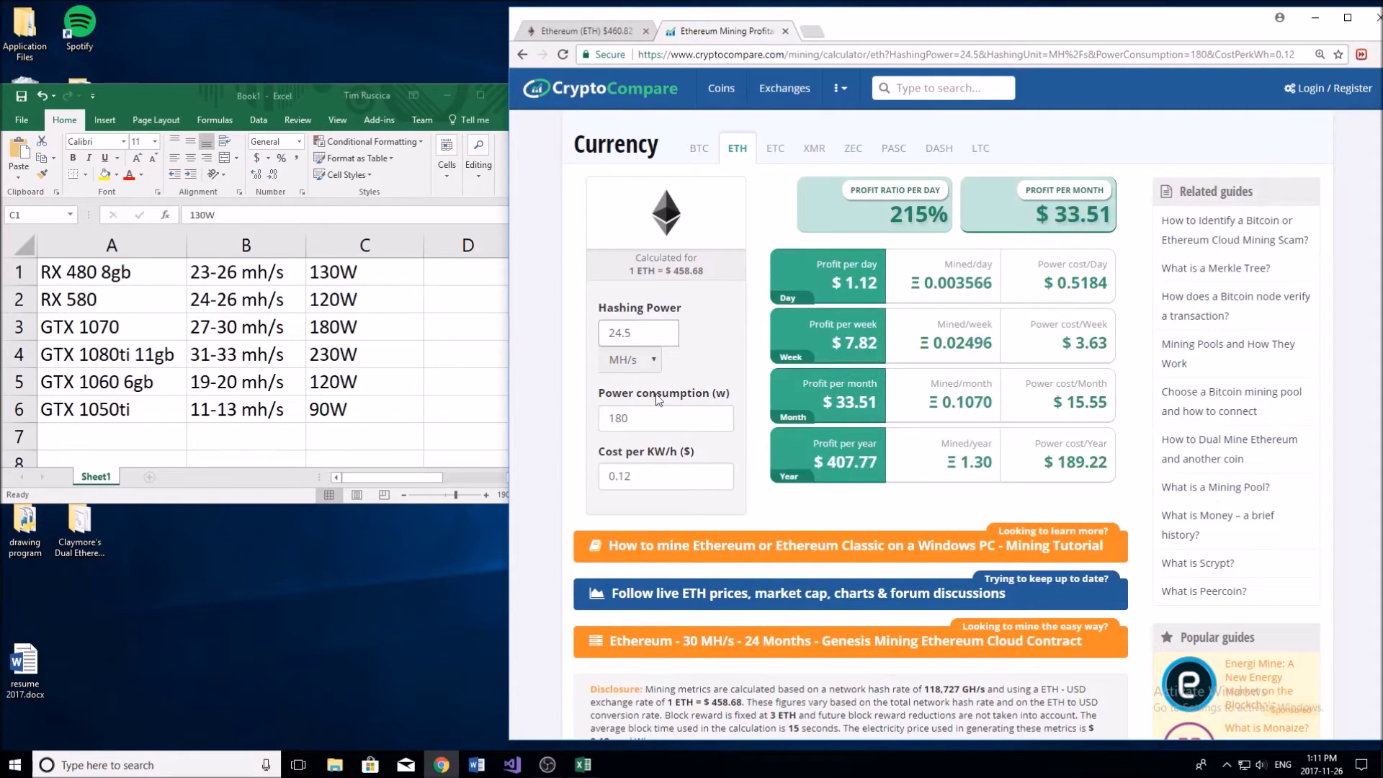
pyautogui.click(648, 418)
pyautogui.press('BackSpace')
pyautogui.press('BackSpace')
pyautogui.write('30')
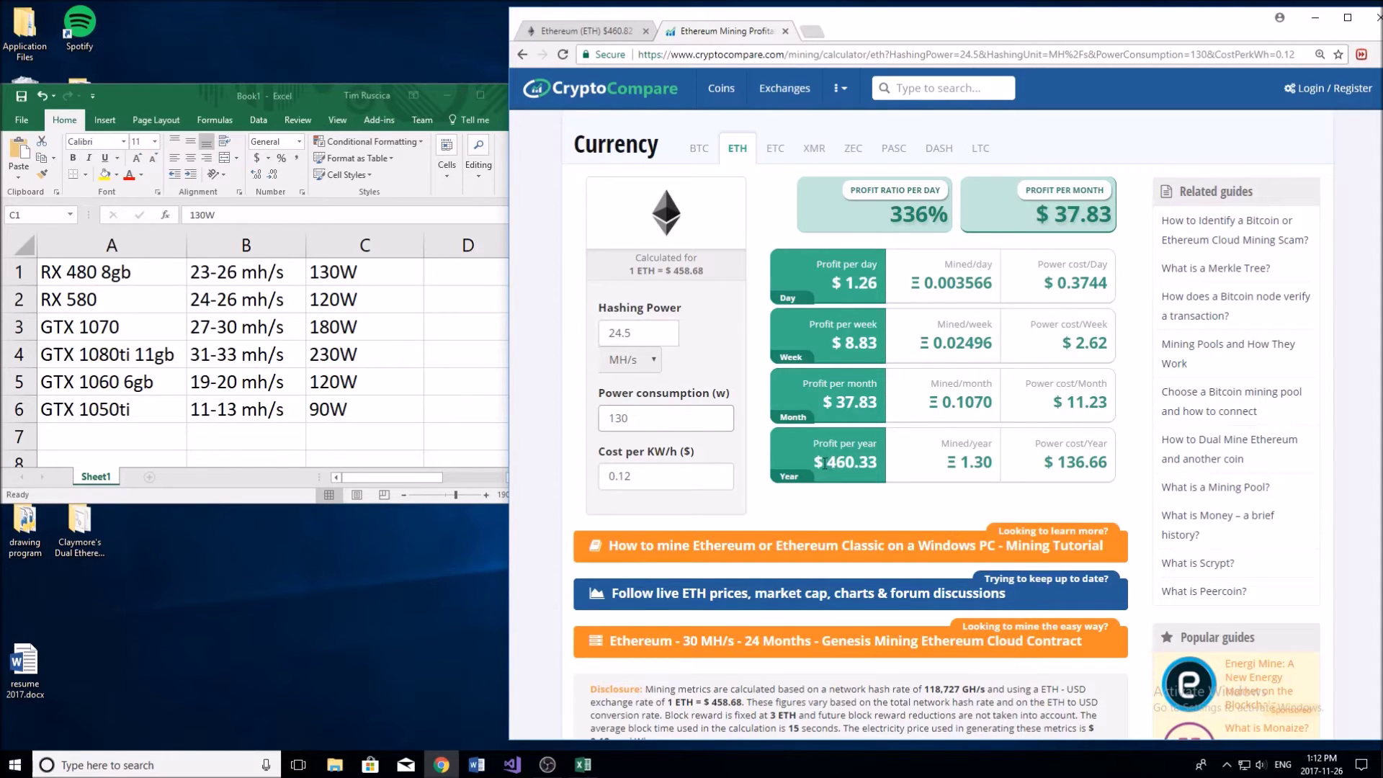
# Enter the calculated yearly profit 460 for the RX 480 8gb in cell D1 of the Excel sheet
pyautogui.moveTo(826, 463); pyautogui.dragTo(878, 465)
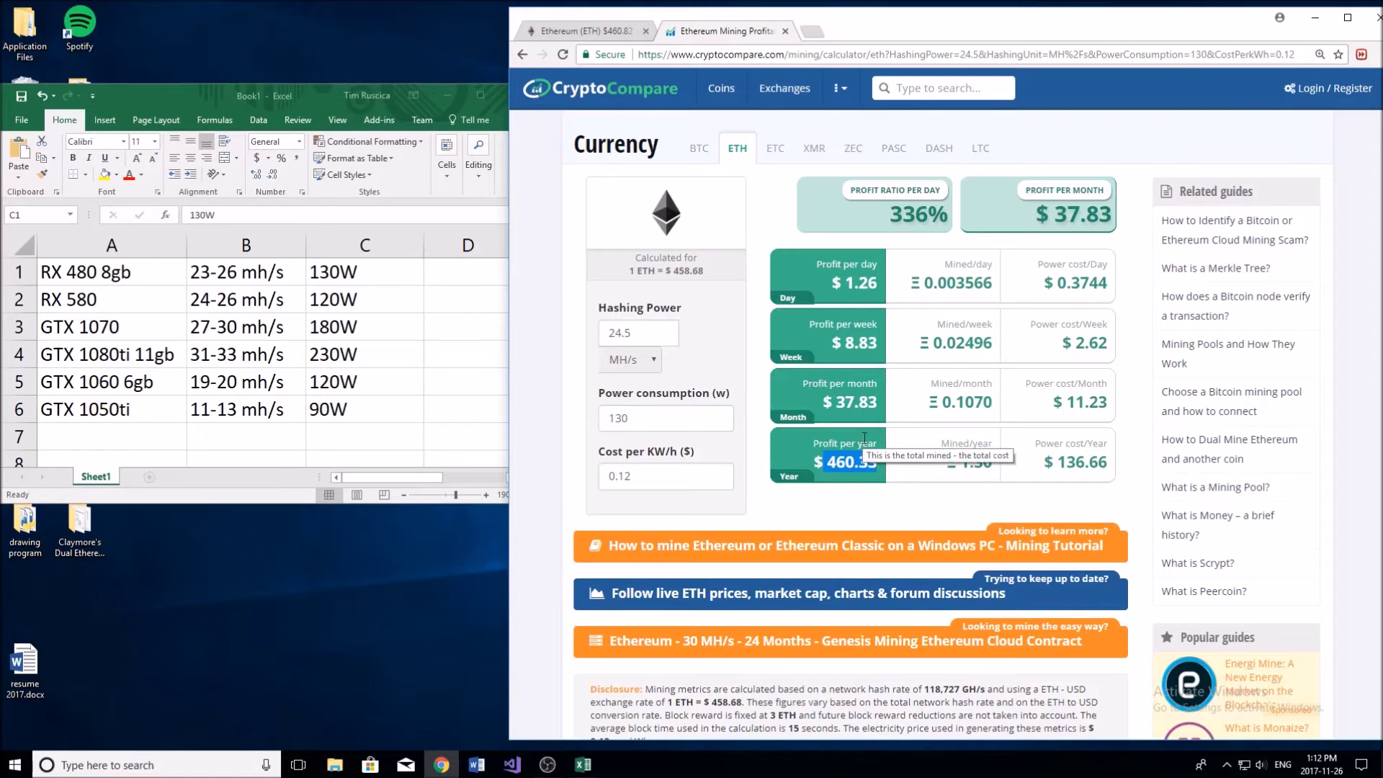
pyautogui.click(480, 274)
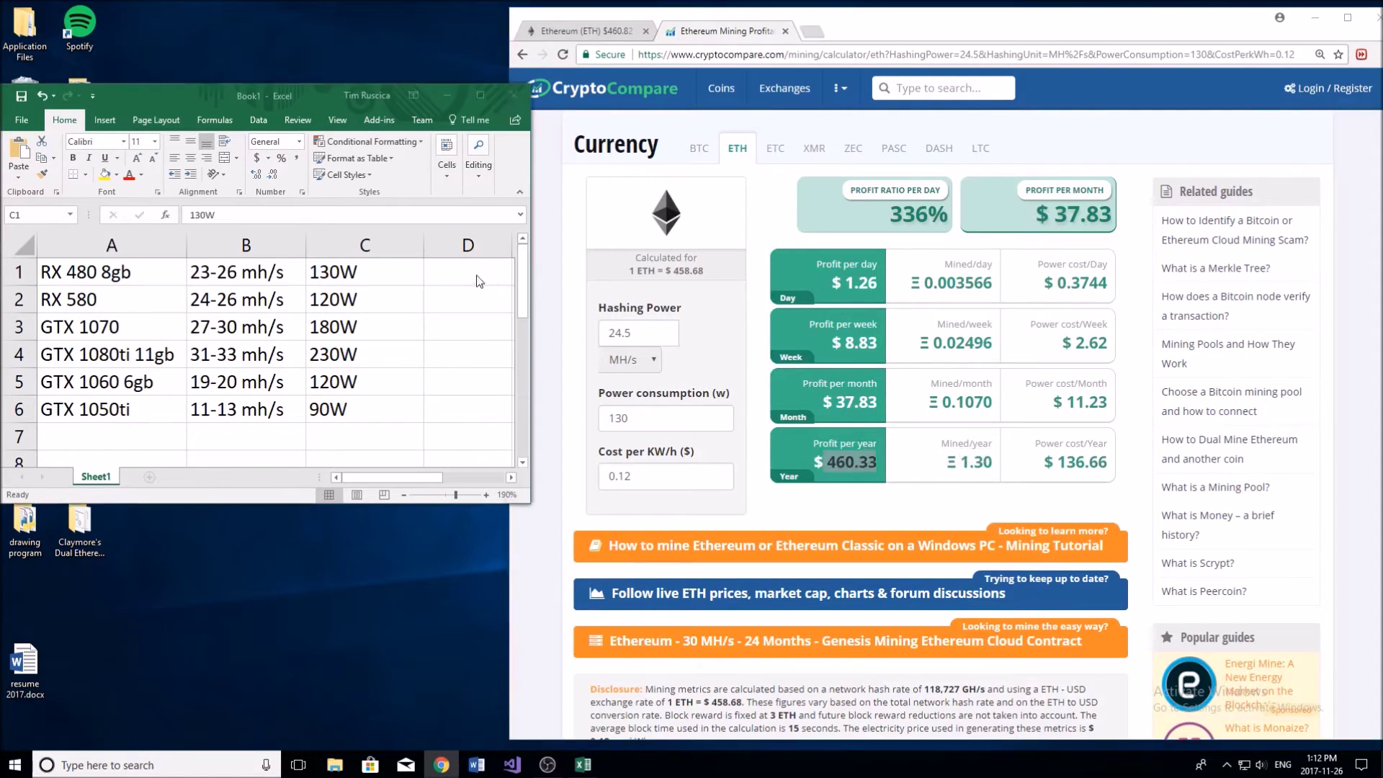
pyautogui.write('460')
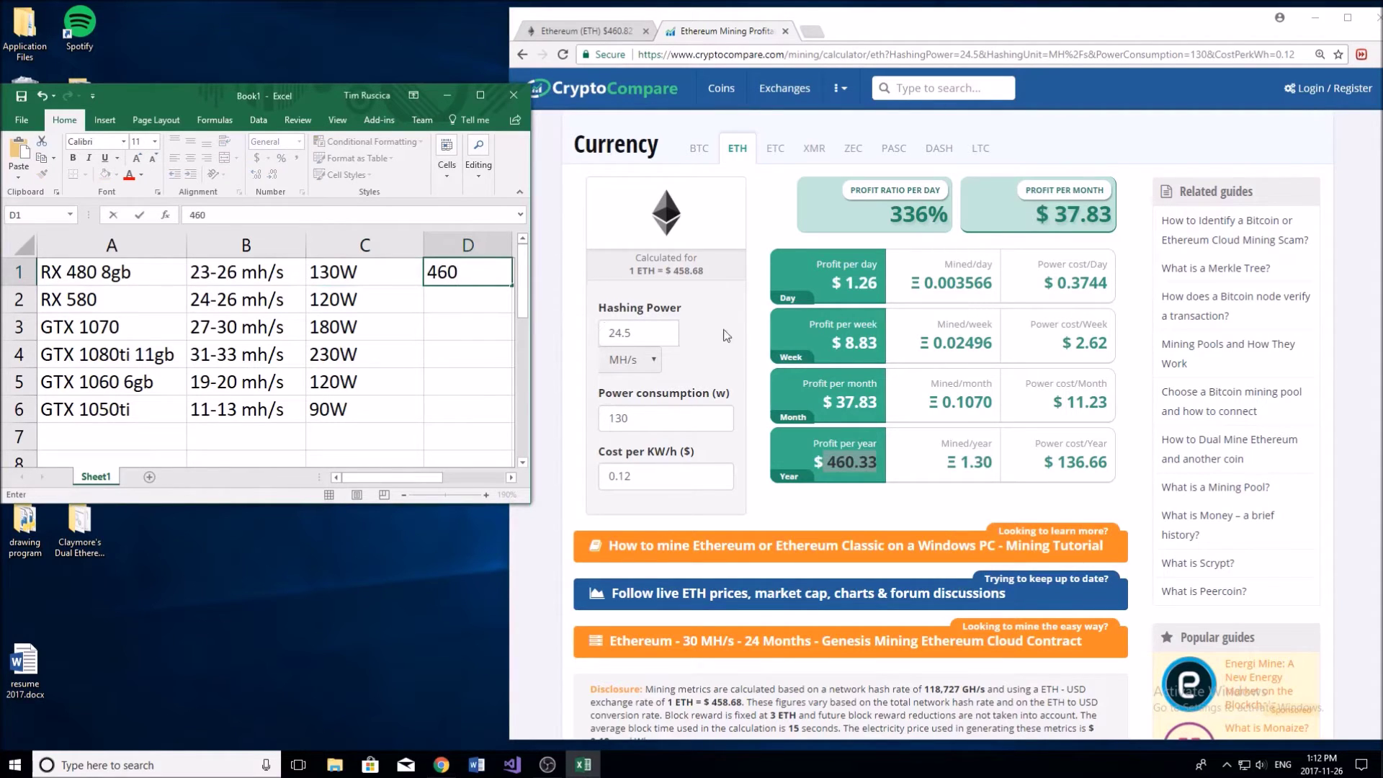
# Try the browser calculator without an electricity cost, and restore the cost per KW/h to 0.12
pyautogui.click(823, 491)
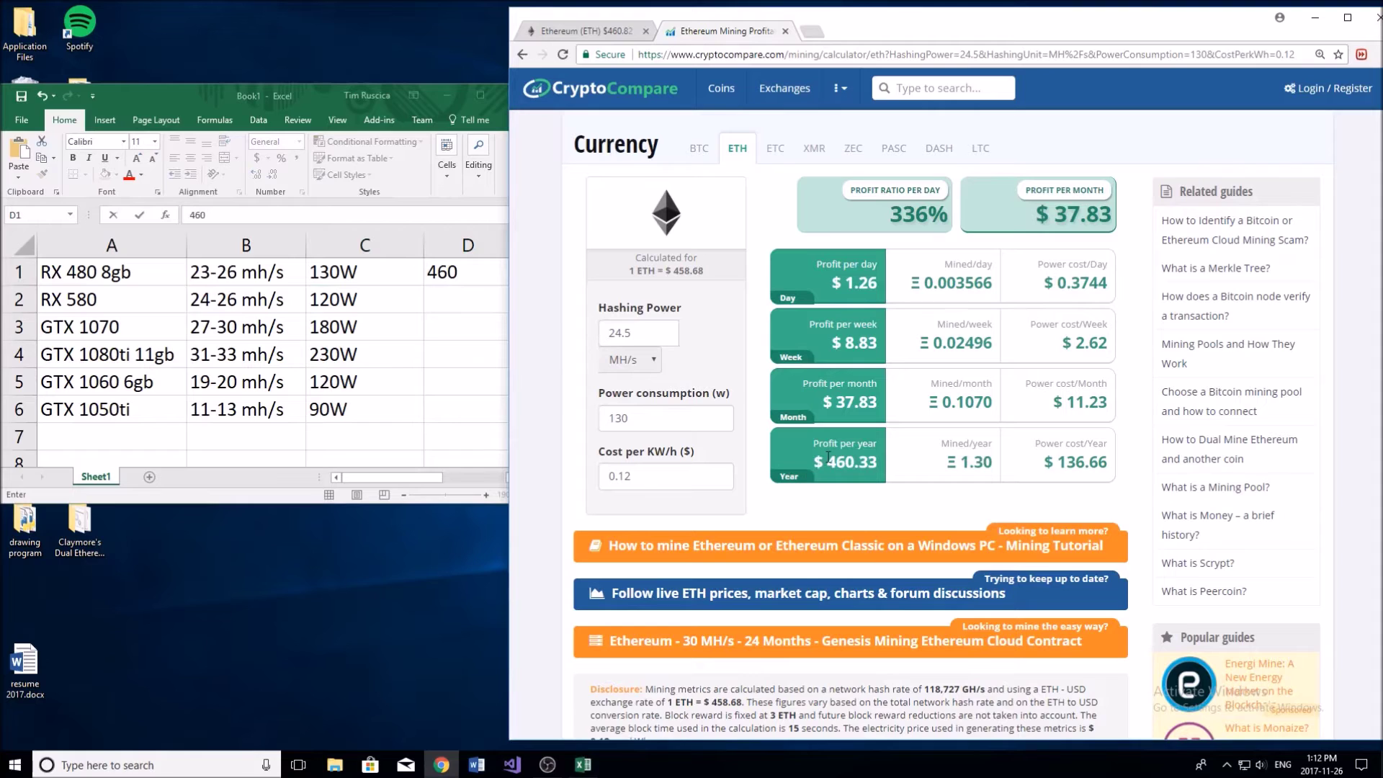
pyautogui.click(701, 473)
pyautogui.press('BackSpace')
pyautogui.press('BackSpace')
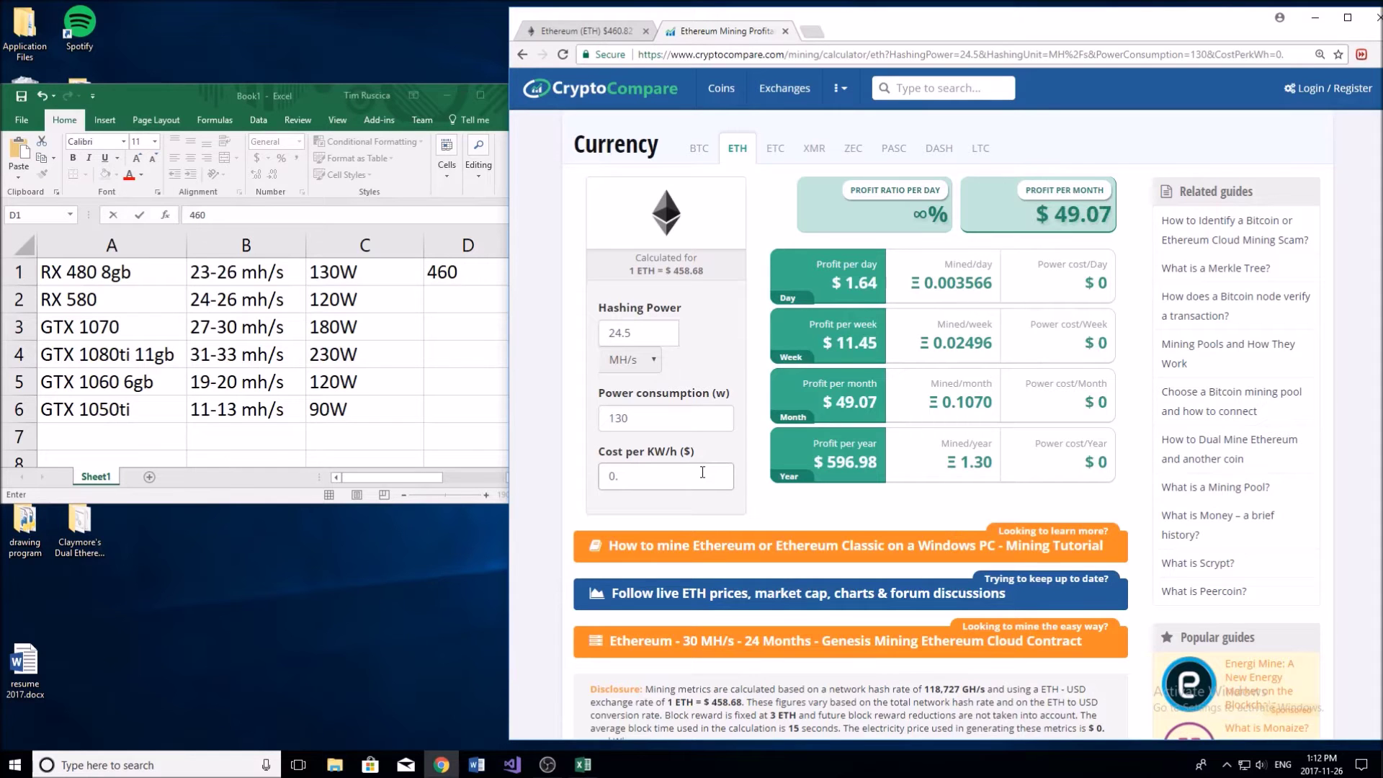
pyautogui.write('12')
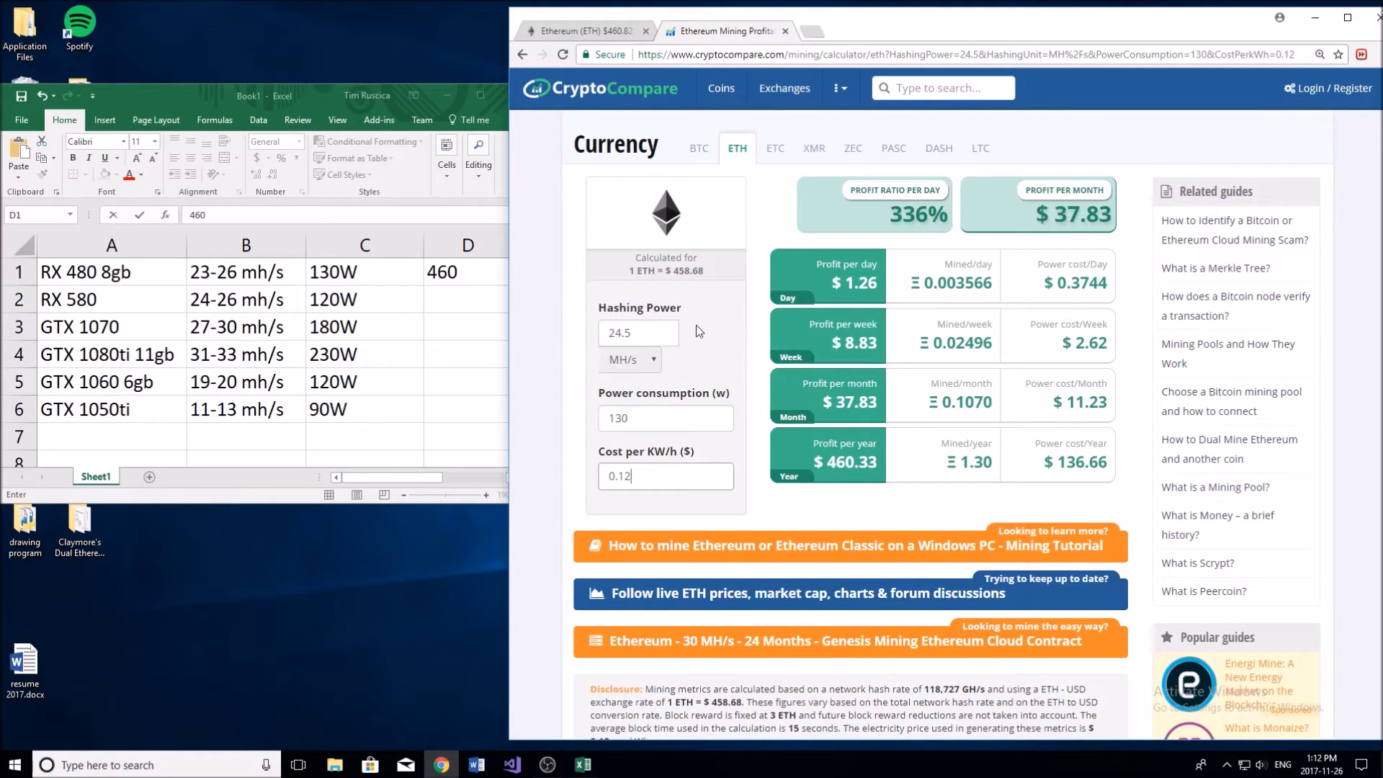
# Set the calculator's hashing power to 25 MH/s and the power consumption to 120 W for the RX 580
pyautogui.click(631, 332)
pyautogui.press('BackSpace')
pyautogui.press('BackSpace')
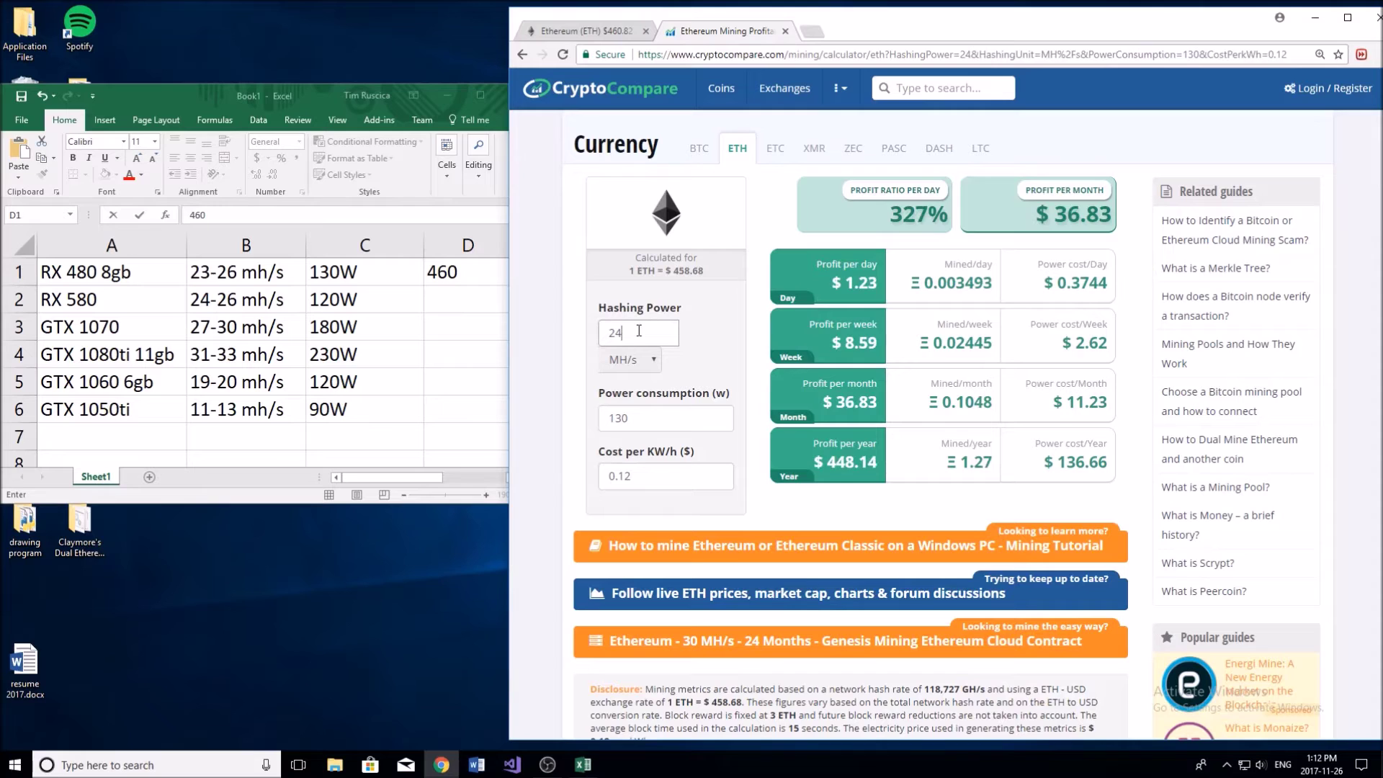
pyautogui.press('BackSpace')
pyautogui.write('5')
pyautogui.click(647, 407)
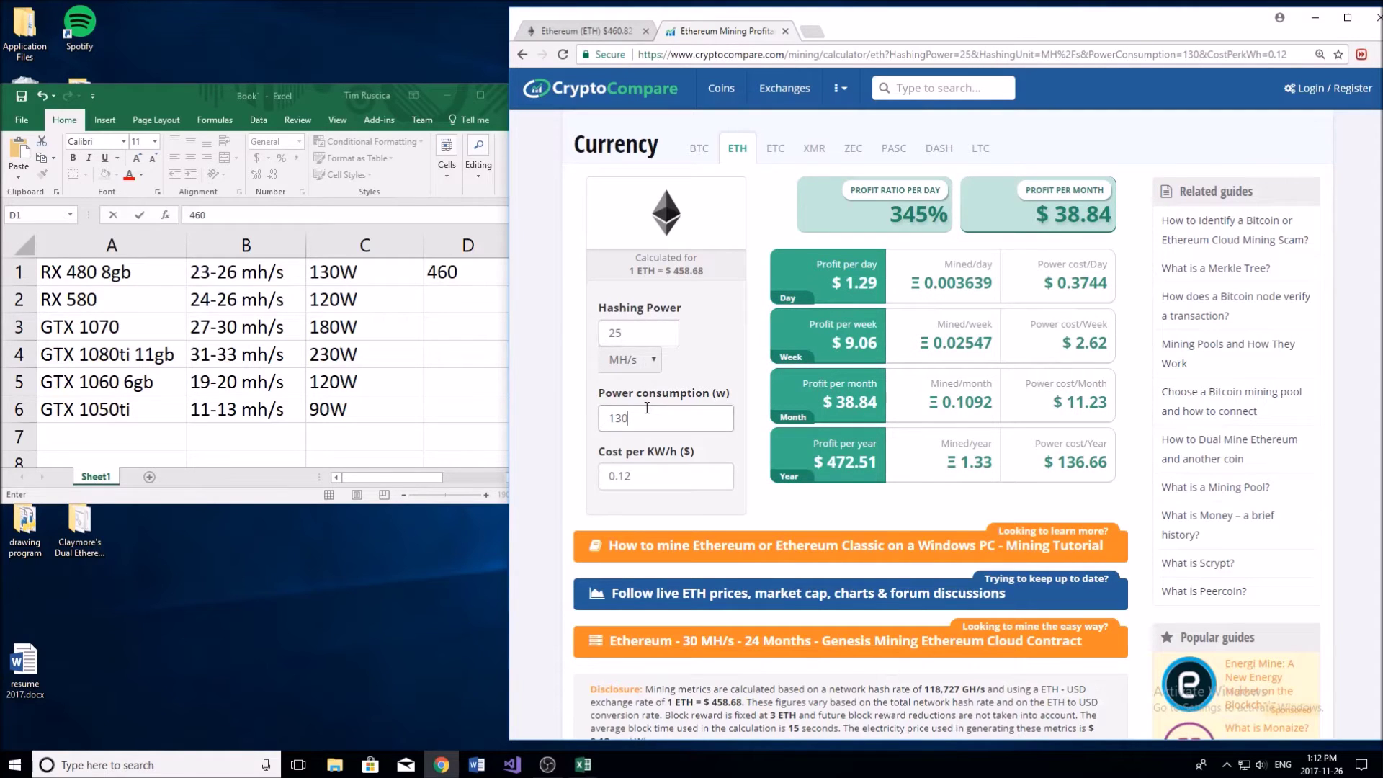
pyautogui.press('BackSpace')
pyautogui.press('BackSpace')
pyautogui.write('20')
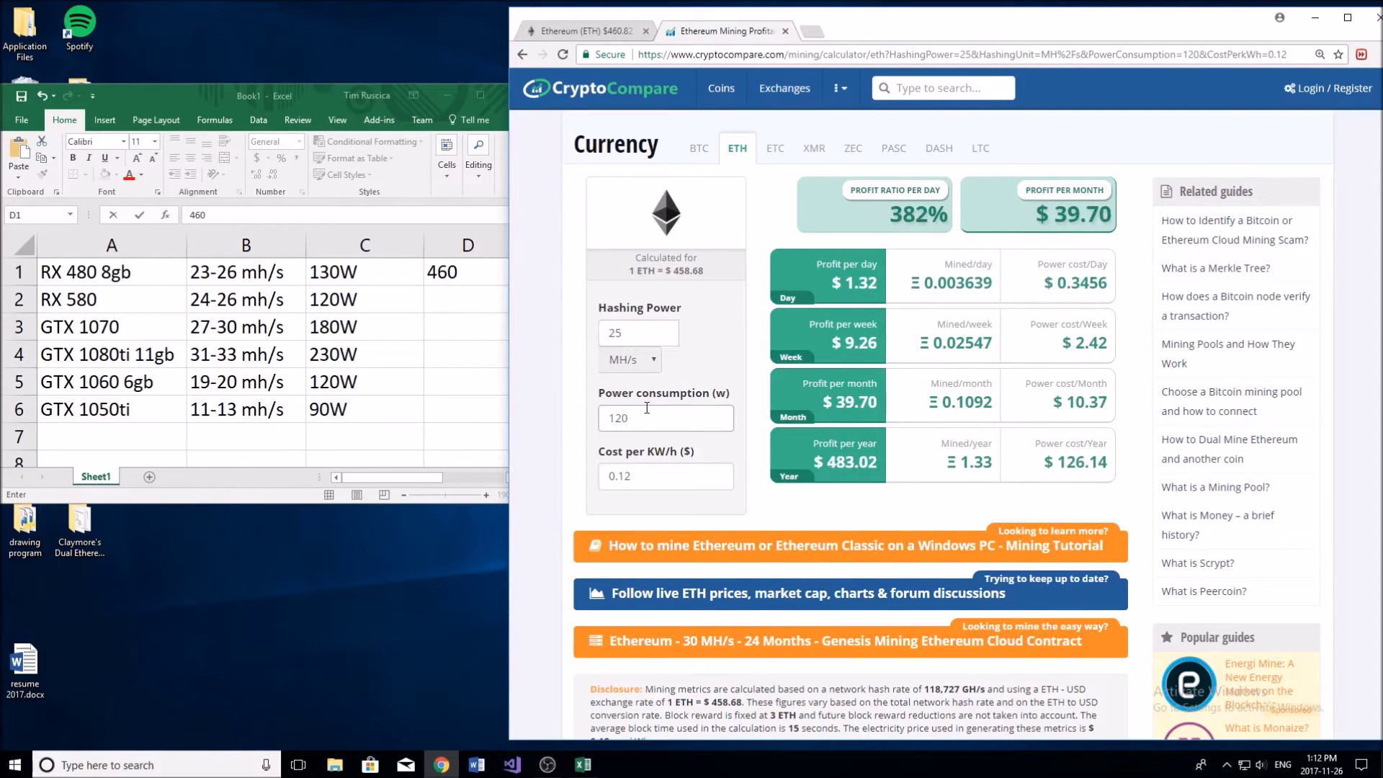
# Record the RX 580's yearly profit as 483 in cell D2 of the Excel sheet
pyautogui.click(474, 302)
pyautogui.click(476, 299)
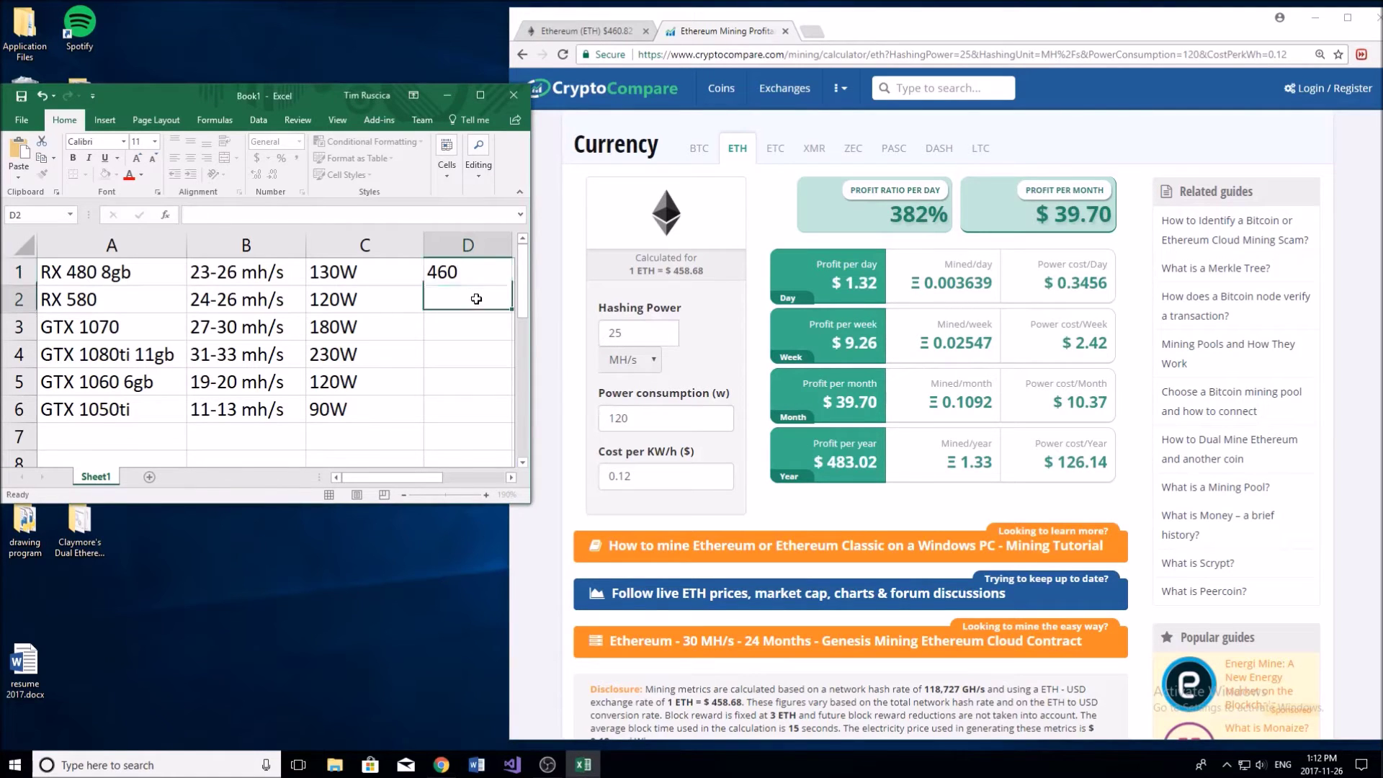
pyautogui.write('483')
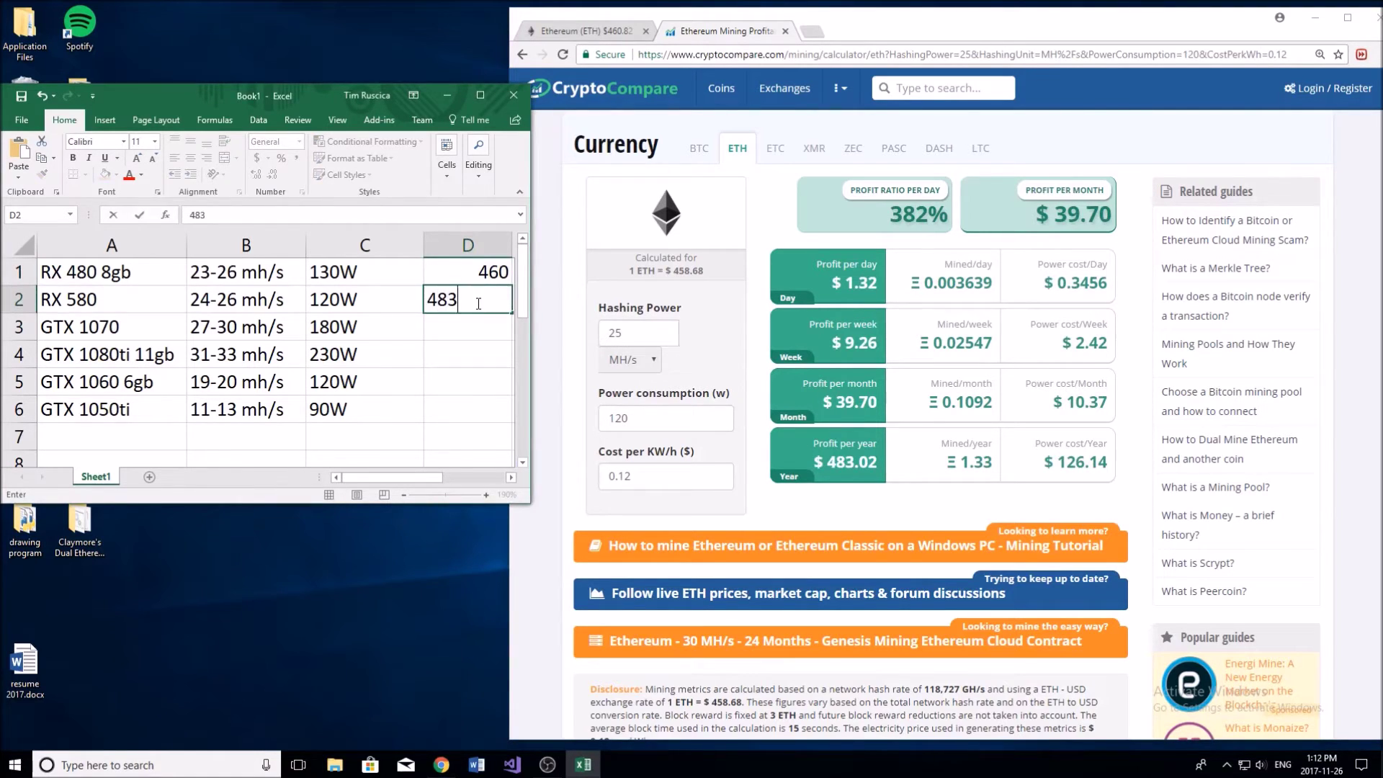
pyautogui.click(446, 329)
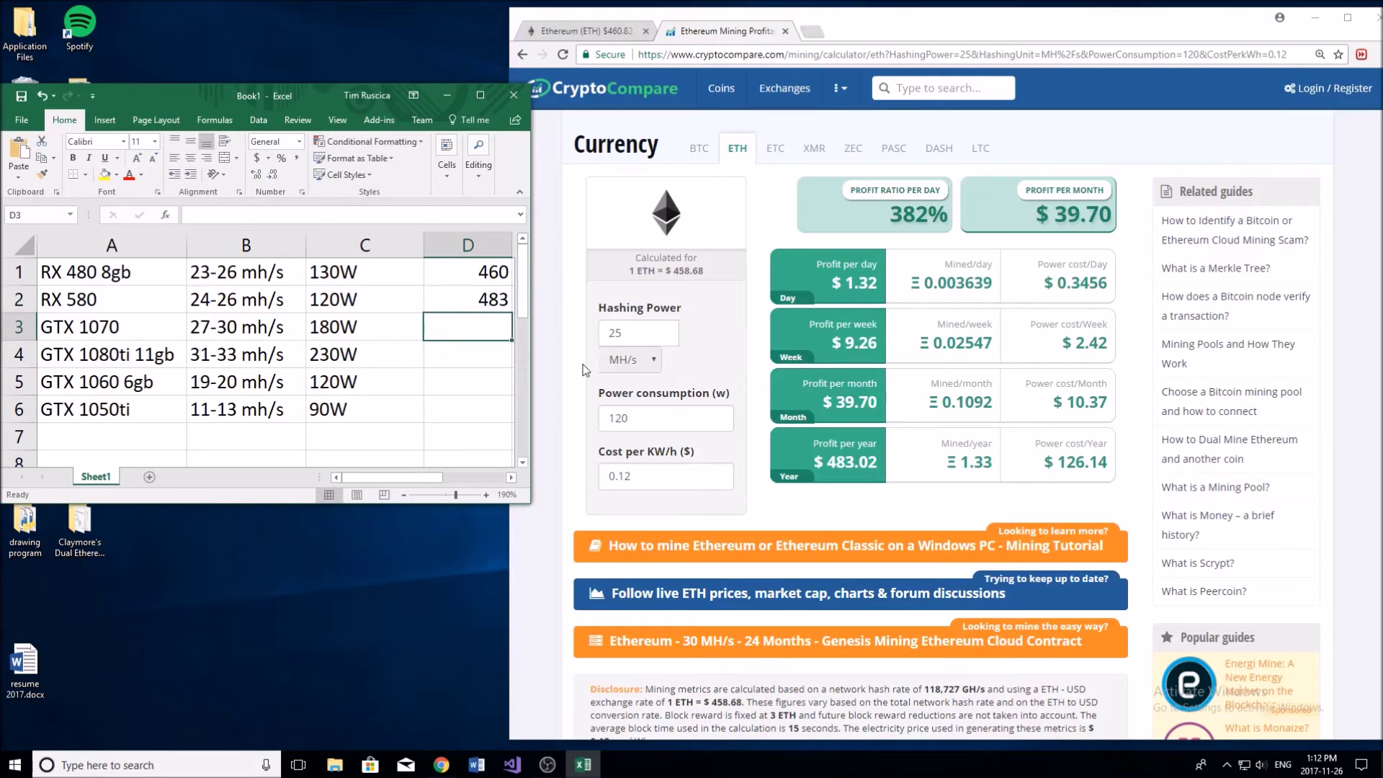
# In the browser calculator, set the power consumption to 180 W and the hashing power to 28.5 MH/s for the GTX 1070
pyautogui.click(690, 416)
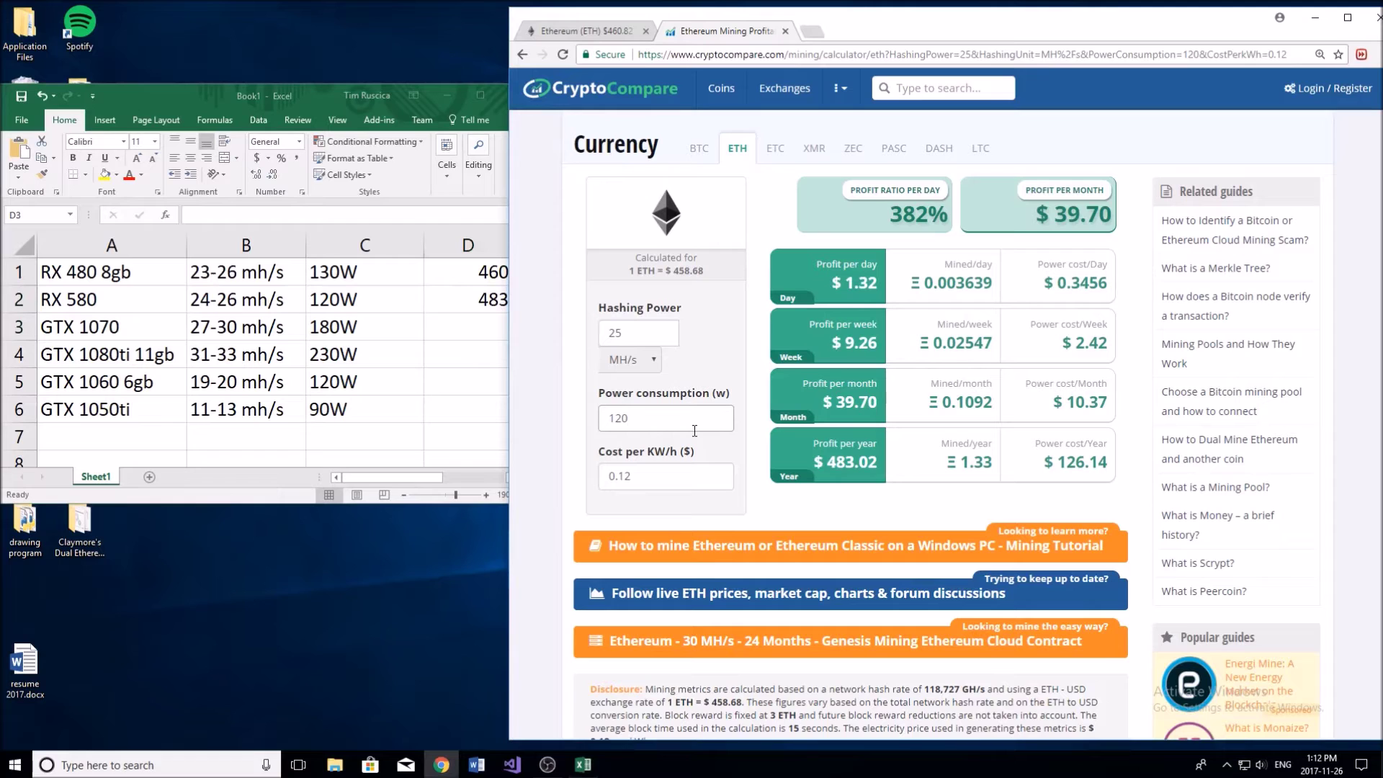
pyautogui.press('BackSpace')
pyautogui.press('BackSpace')
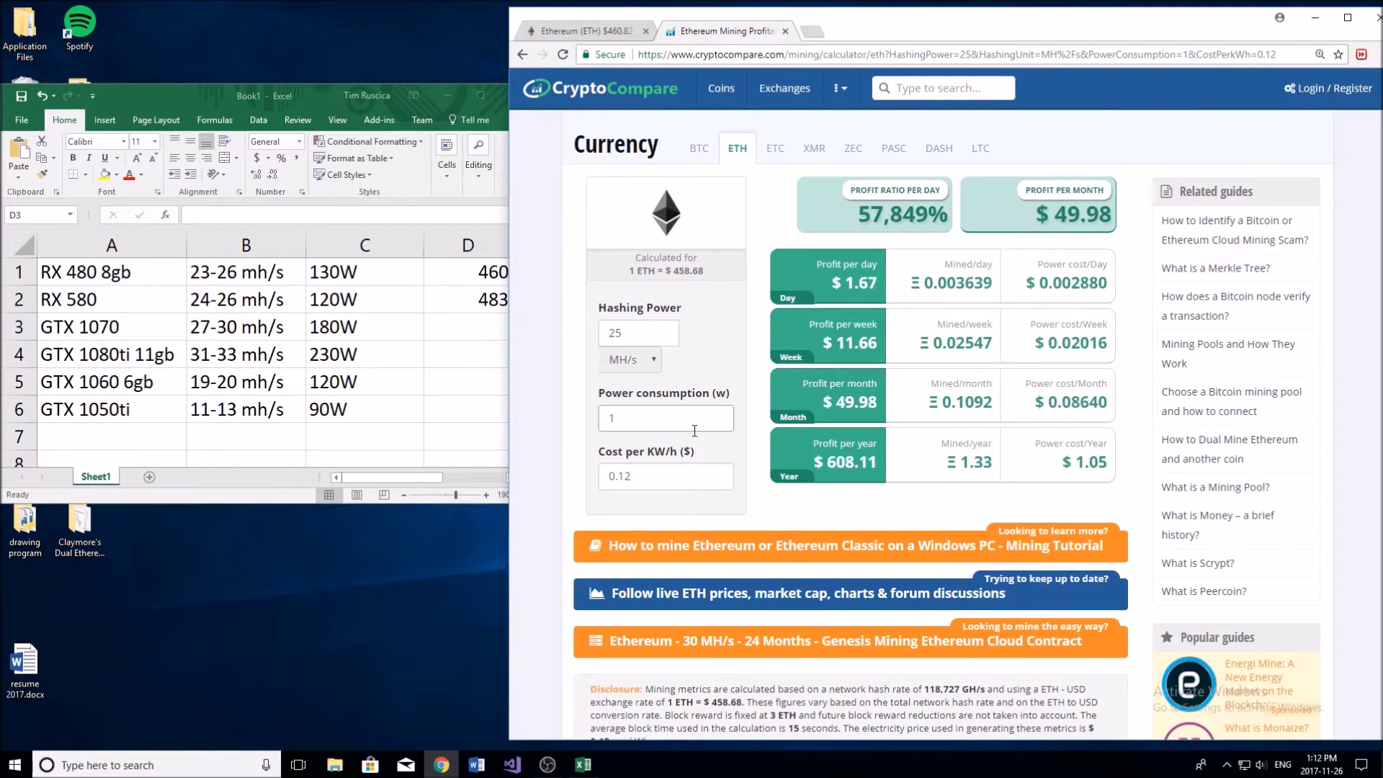
pyautogui.write('80')
pyautogui.click(663, 327)
pyautogui.press('BackSpace')
pyautogui.write('8.5')
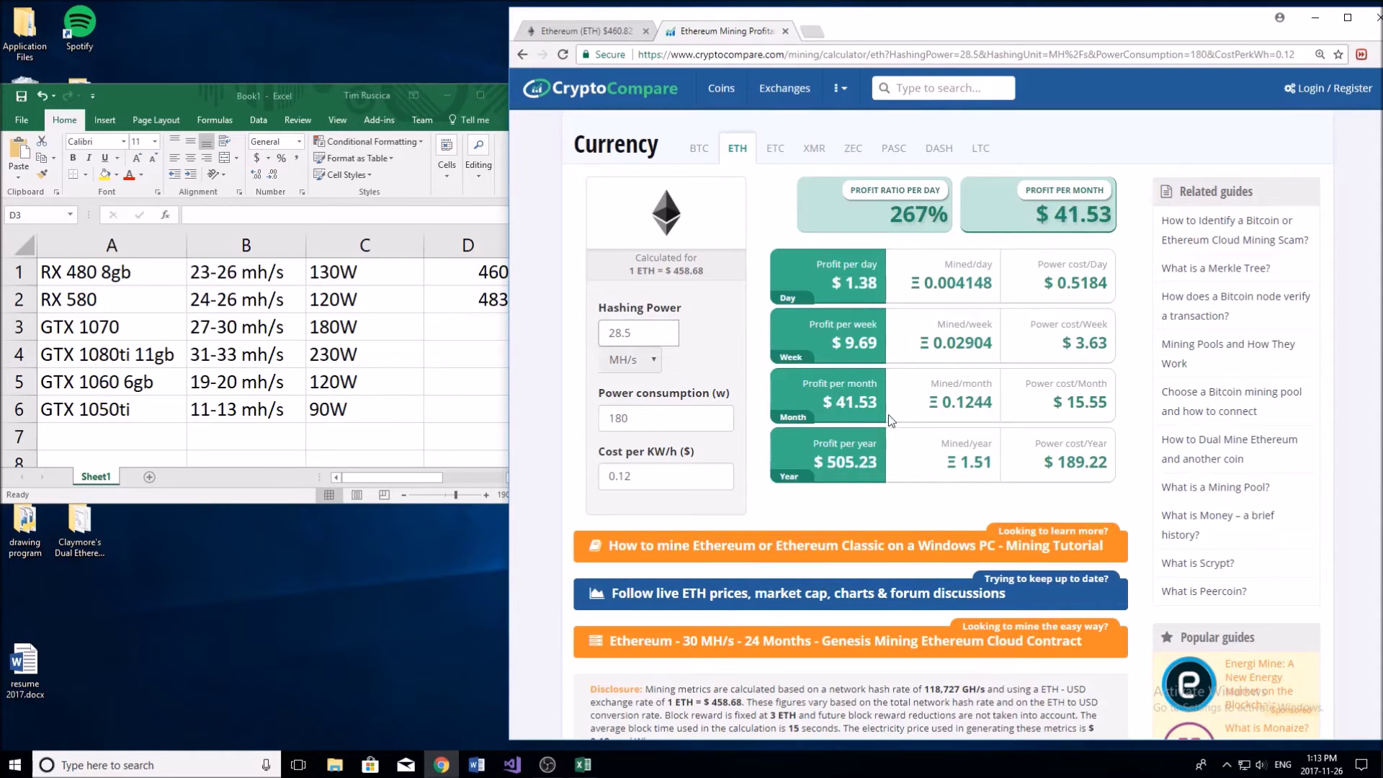
# Record the GTX 1070's yearly profit as 505 in cell D3 of the Excel sheet
pyautogui.click(487, 327)
pyautogui.write('505')
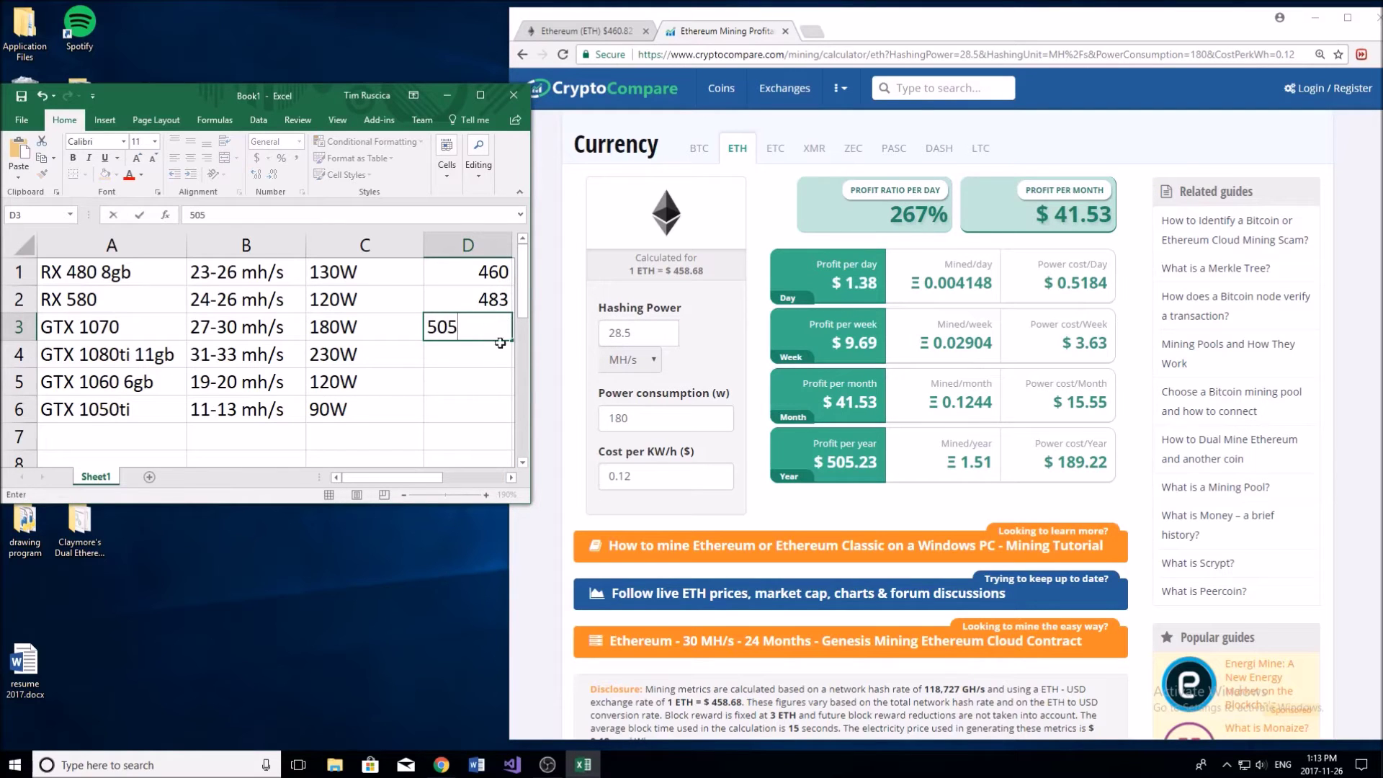
pyautogui.press('Return')
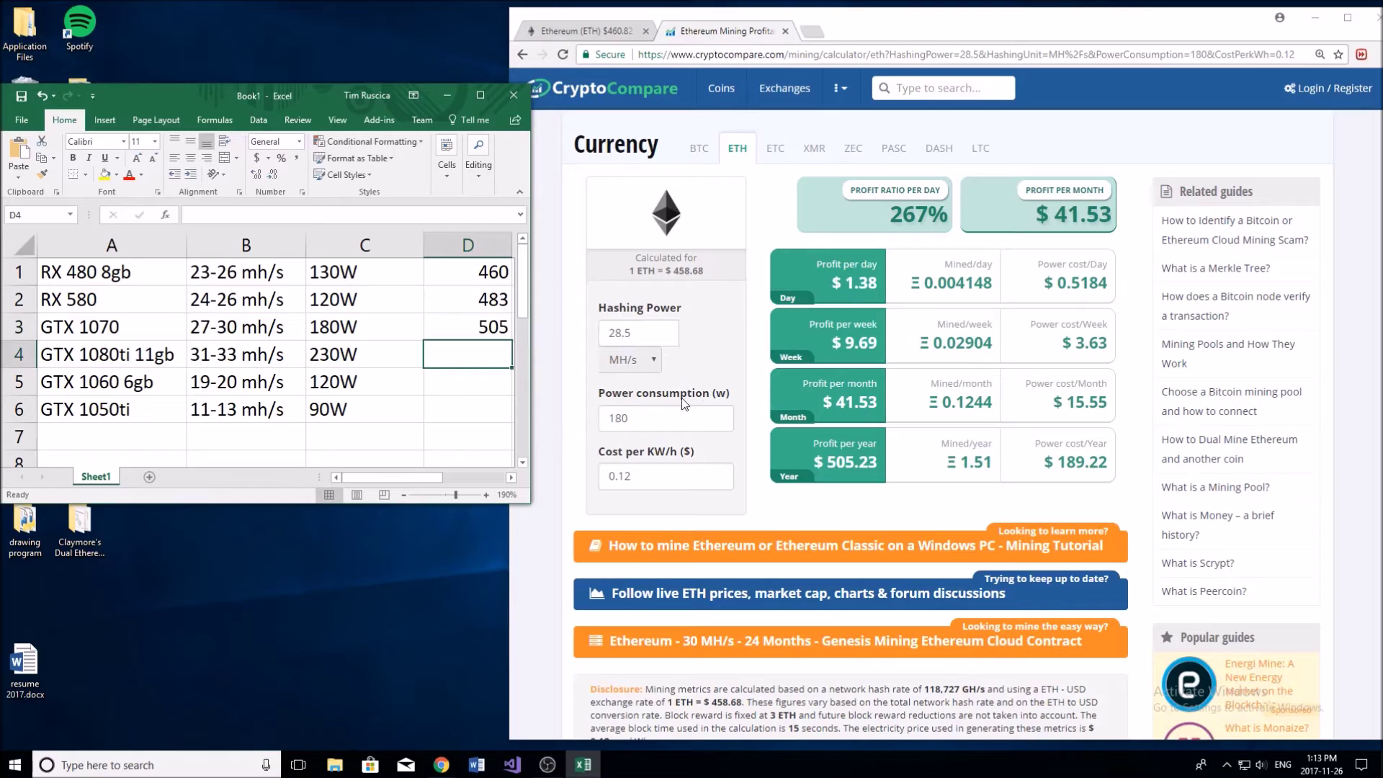
# In the browser calculator, set the power consumption to 230 W and the hashing power to 32 MH/s for the GTX 1080ti
pyautogui.click(709, 418)
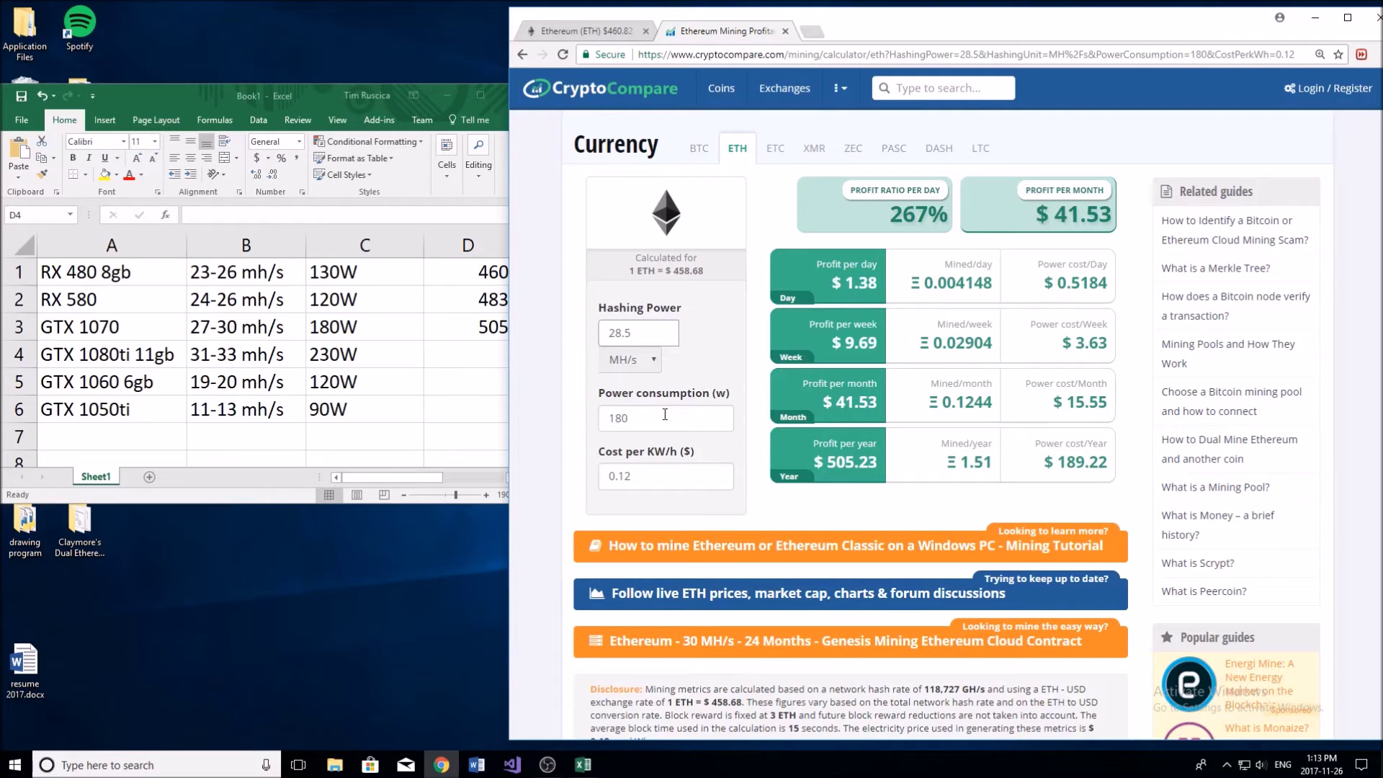
pyautogui.press('BackSpace')
pyautogui.press('BackSpace')
pyautogui.press('BackSpace')
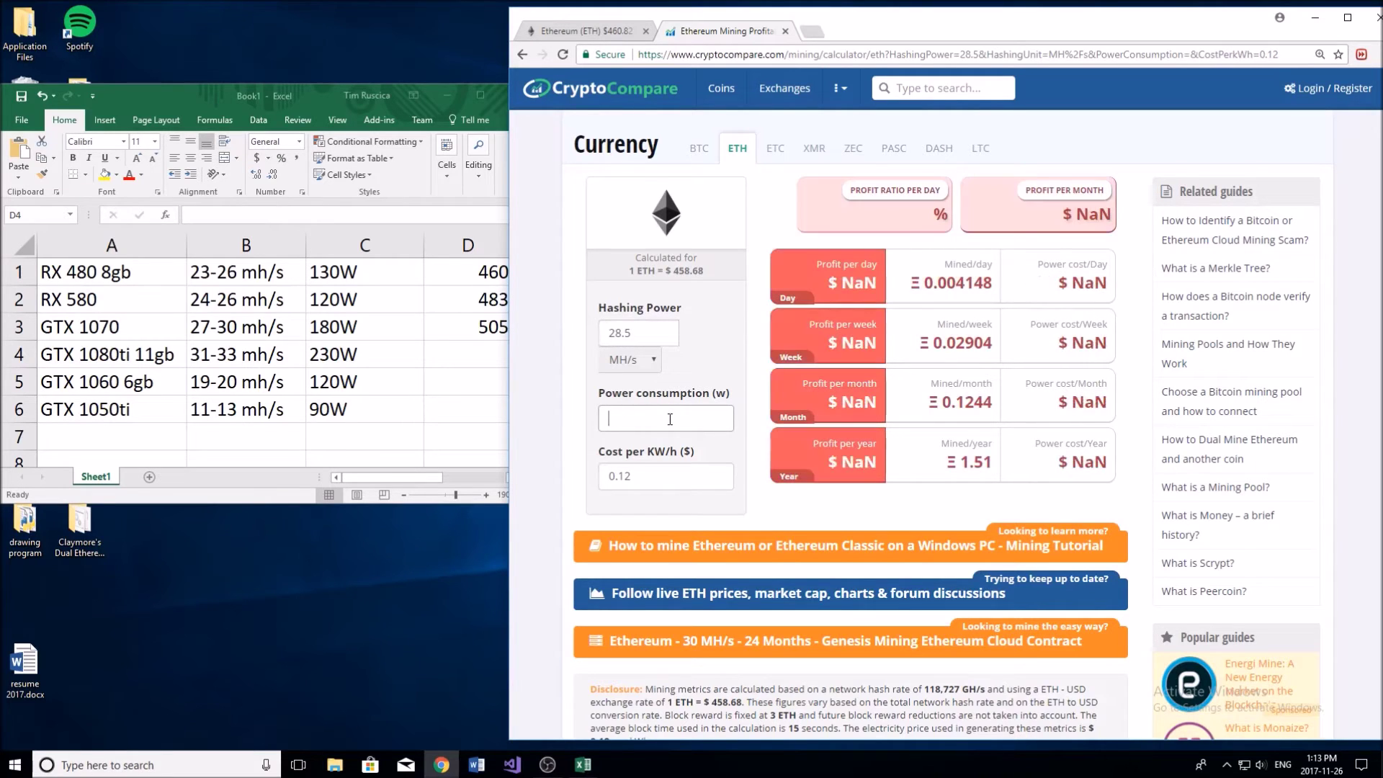
pyautogui.write('230')
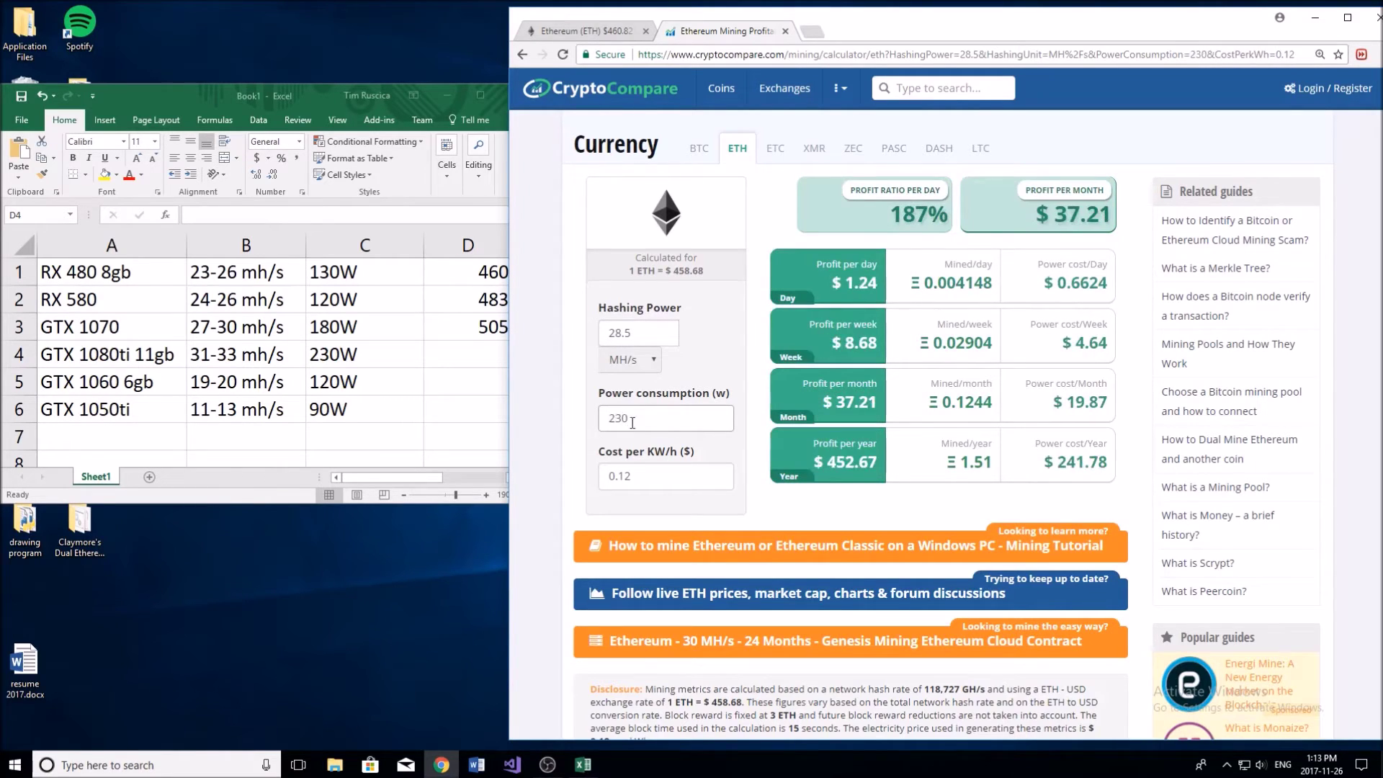
pyautogui.click(646, 335)
pyautogui.press('BackSpace')
pyautogui.press('BackSpace')
pyautogui.press('BackSpace')
pyautogui.press('BackSpace')
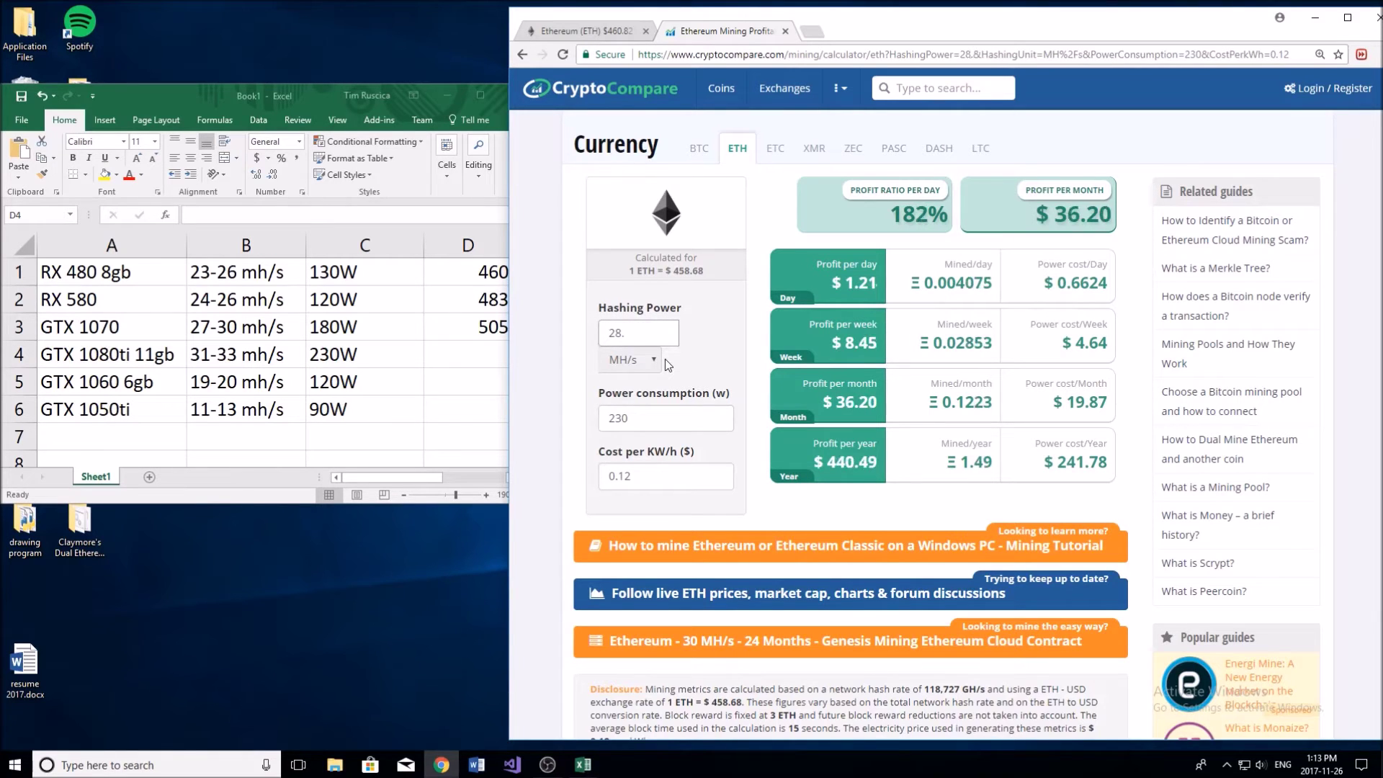
pyautogui.write('32')
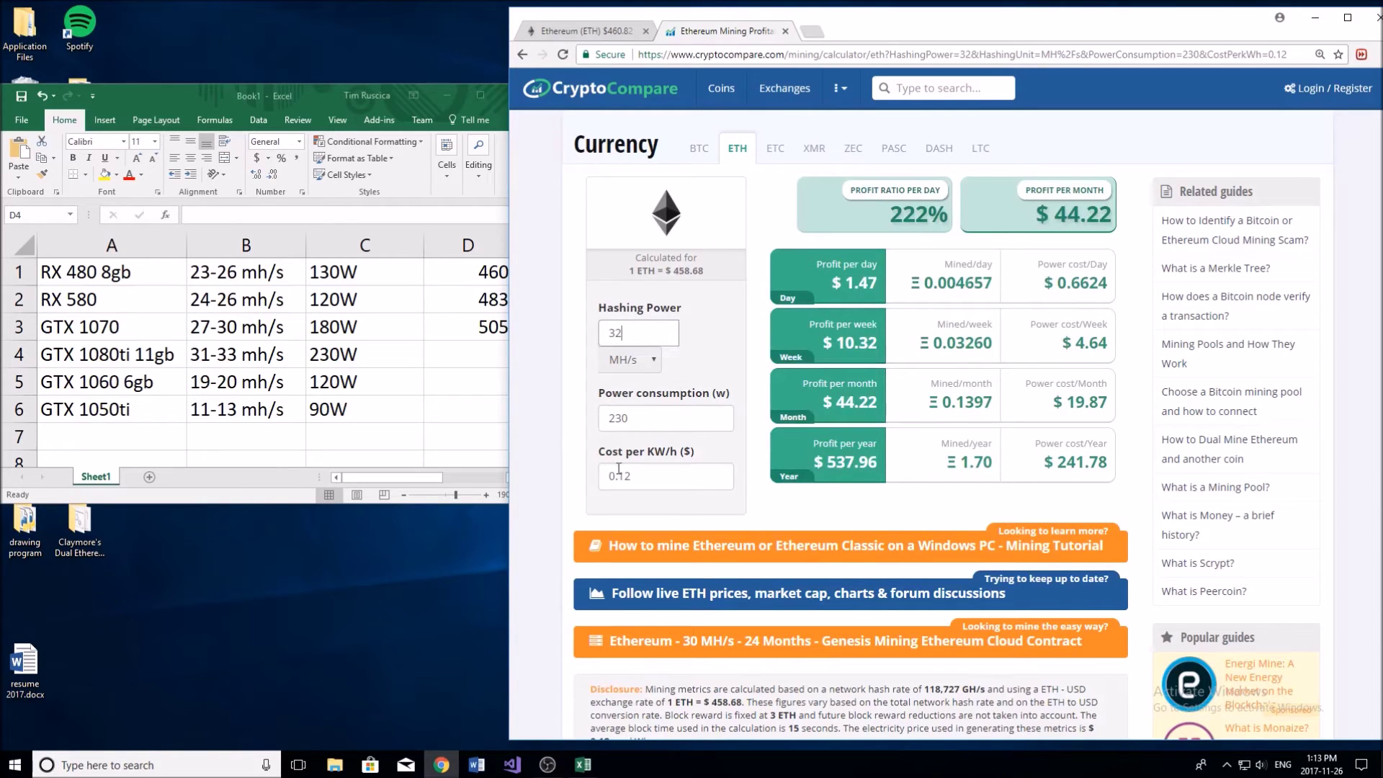
# Record the GTX 1080ti 11gb's yearly profit as 537 in cell D4 of the Excel sheet
pyautogui.click(468, 355)
pyautogui.write('537')
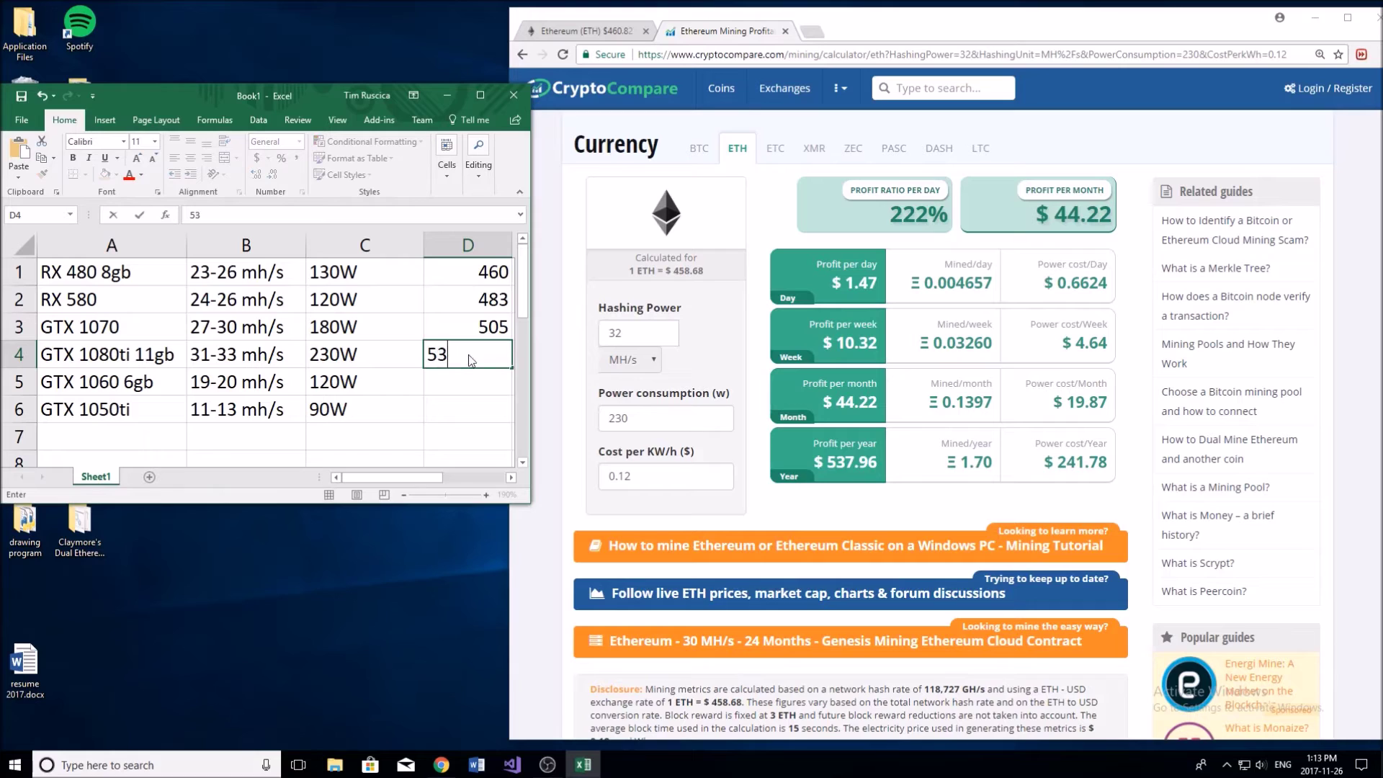
pyautogui.click(469, 390)
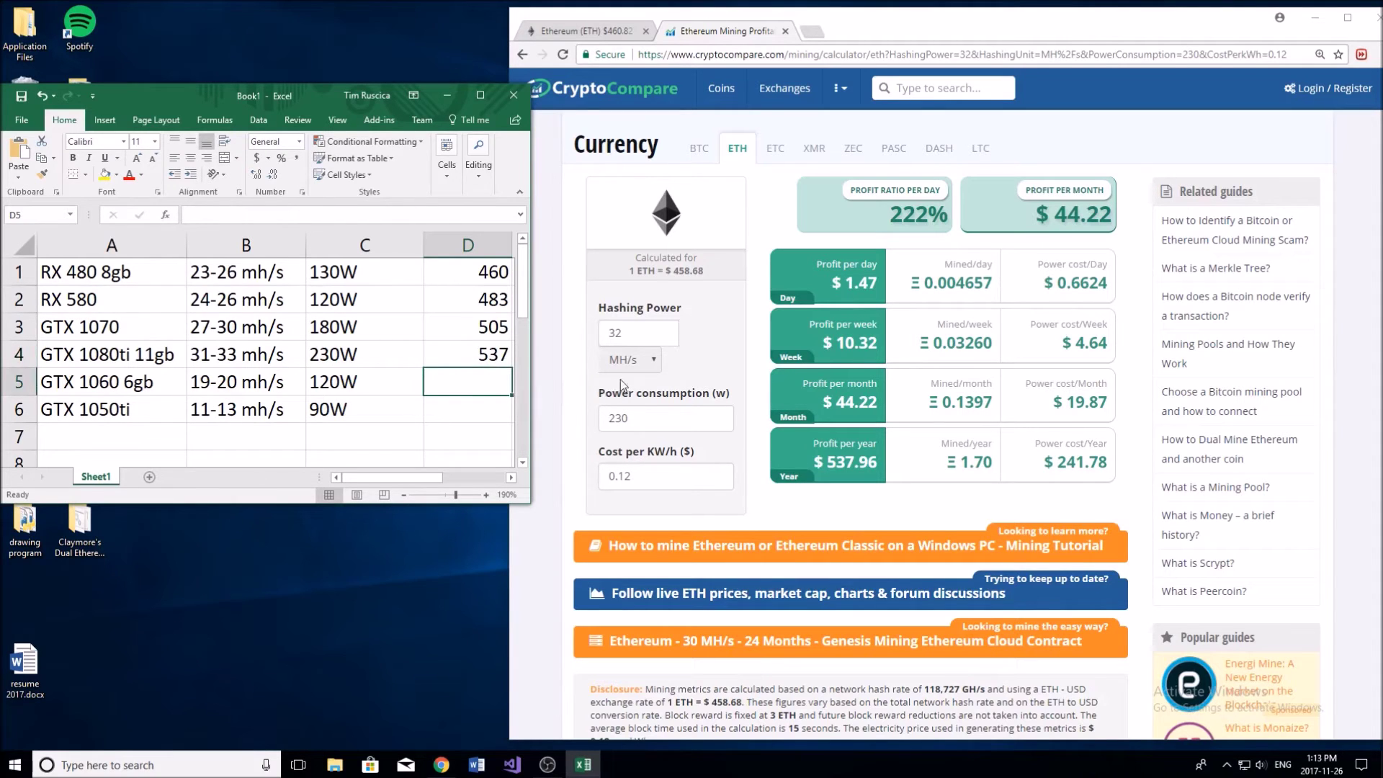
# In the browser calculator, set the power consumption to 120 W and the hashing power to 19.5 MH/s for the GTX 1060 6gb
pyautogui.click(662, 410)
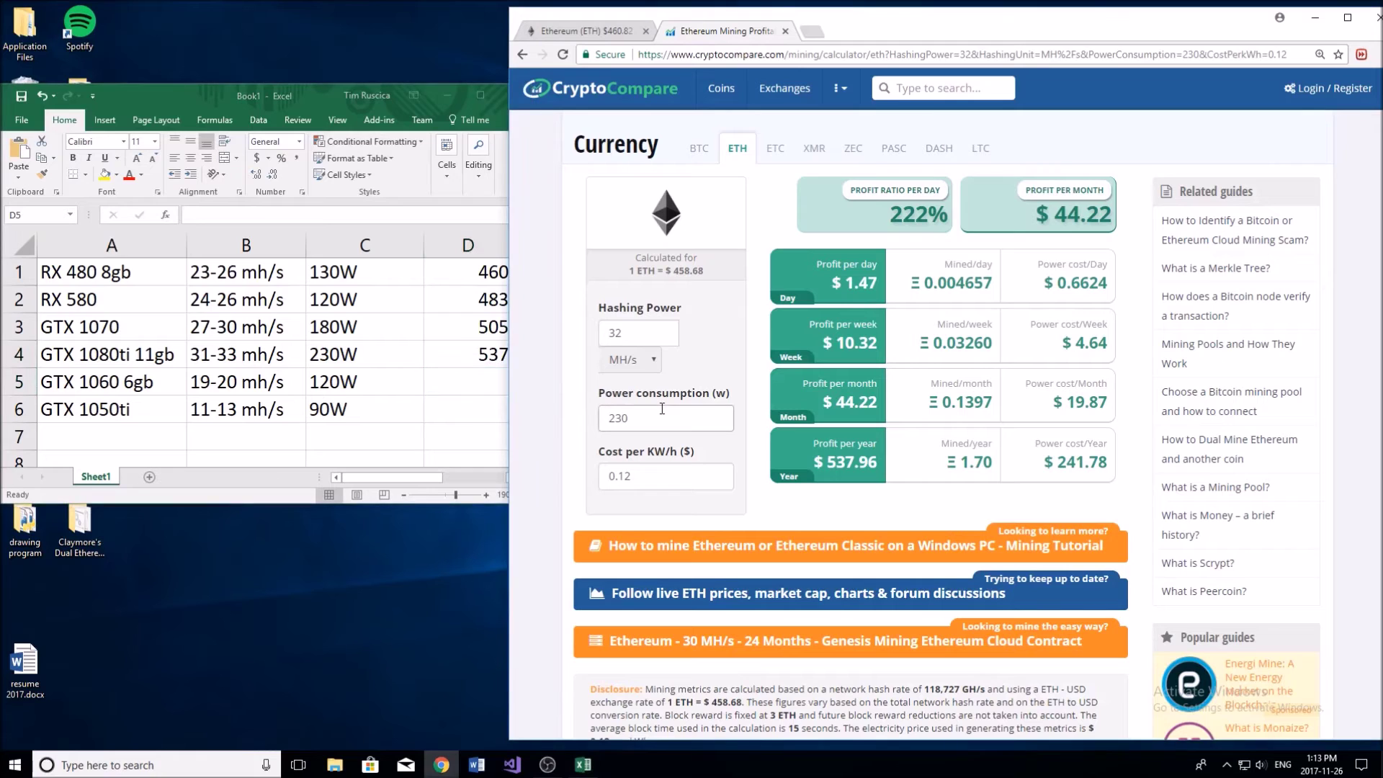
pyautogui.press('BackSpace')
pyautogui.press('BackSpace')
pyautogui.press('BackSpace')
pyautogui.write('120')
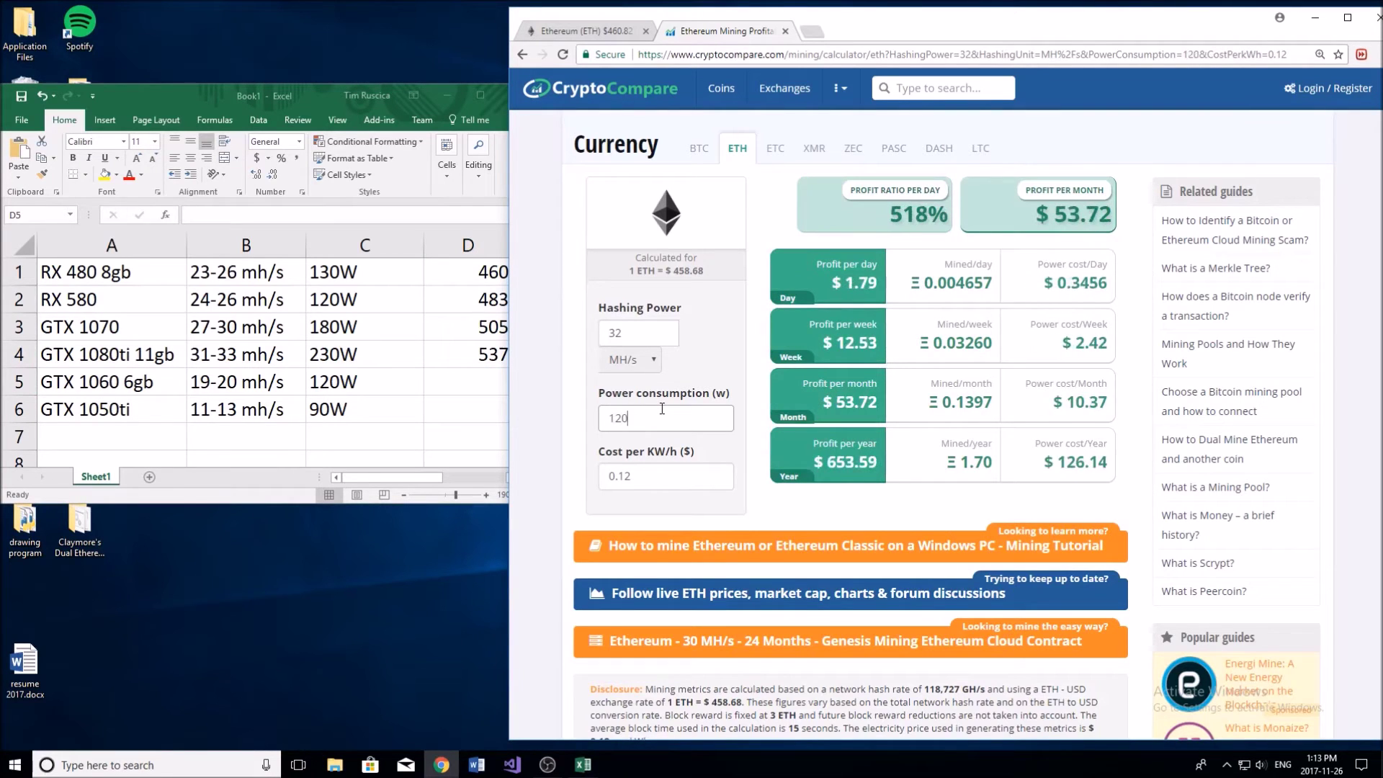
pyautogui.click(664, 336)
pyautogui.press('BackSpace')
pyautogui.press('BackSpace')
pyautogui.write('1')
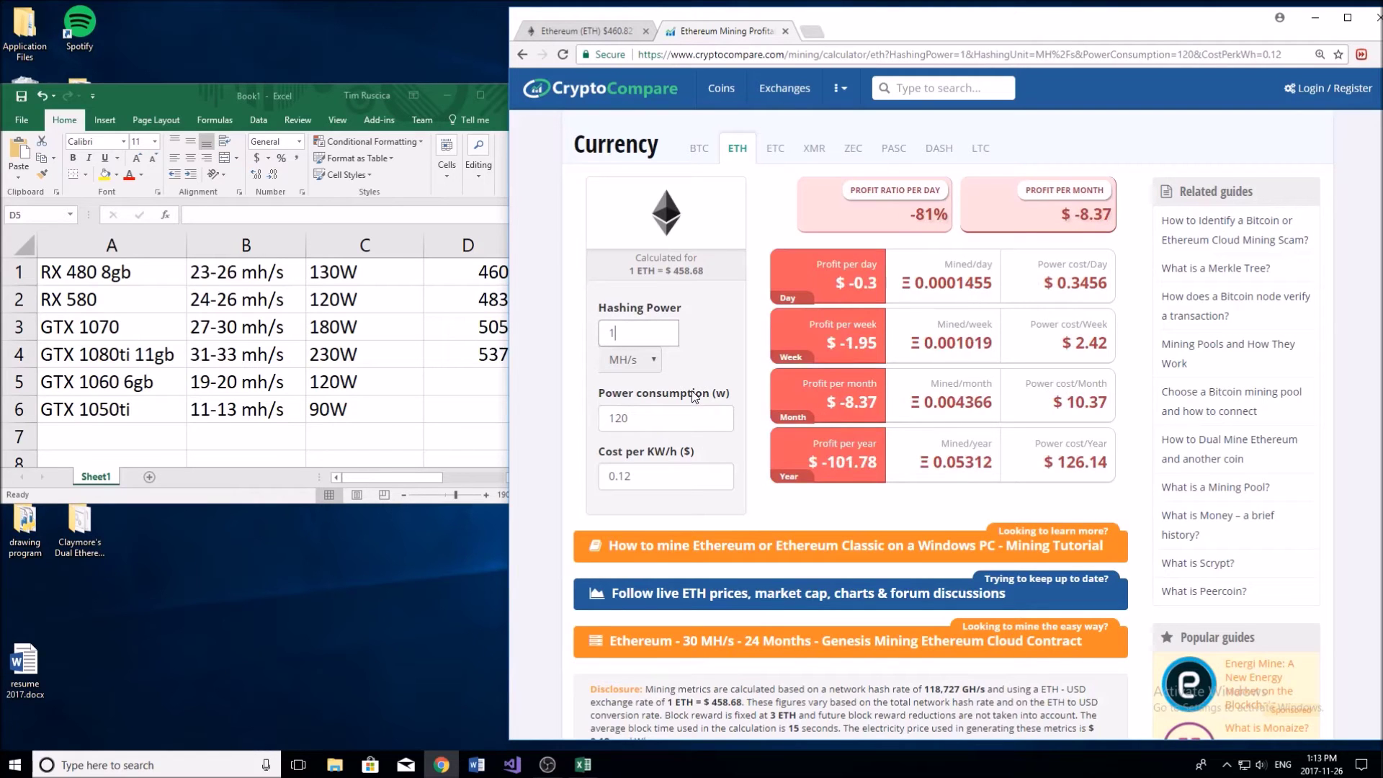
pyautogui.write('9.5')
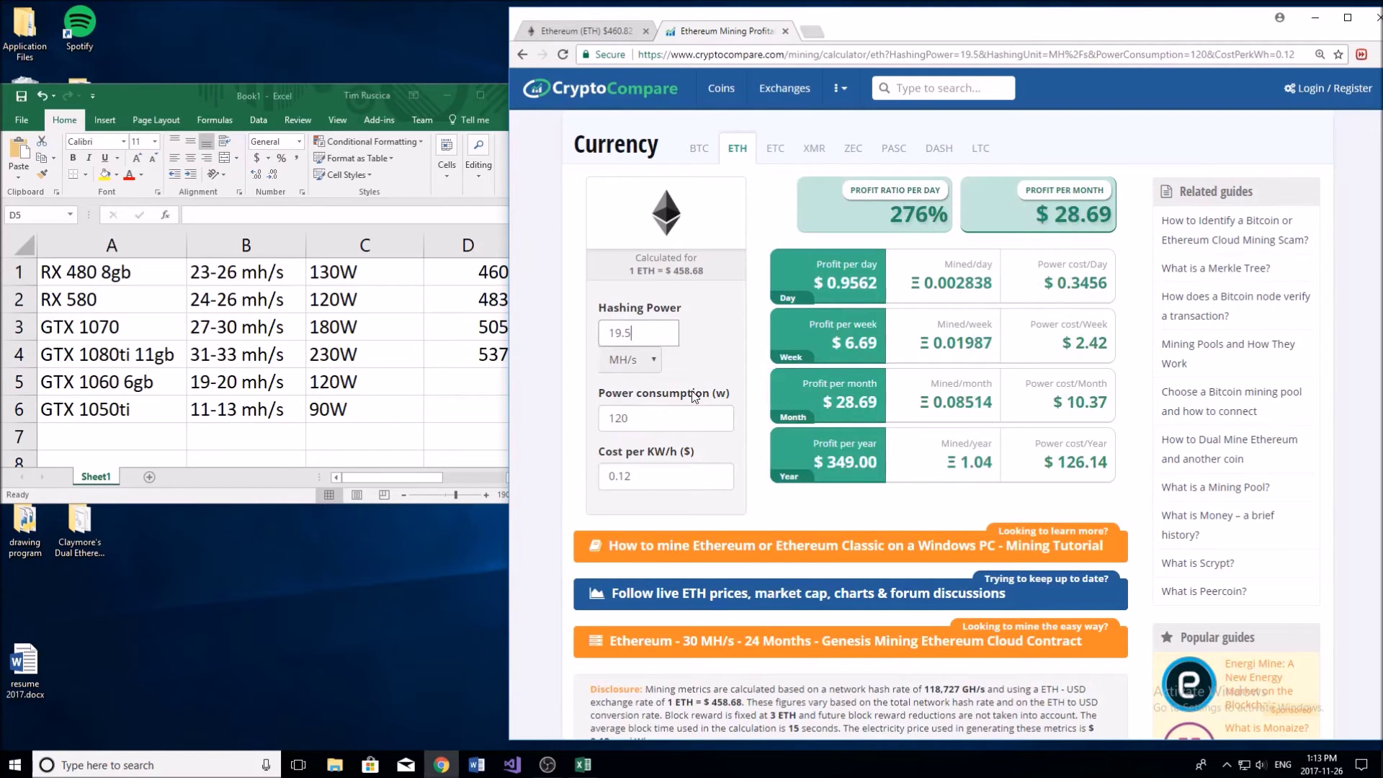
# Record the GTX 1060 6gb's yearly profit as 350 in cell D5 of the Excel sheet
pyautogui.click(502, 387)
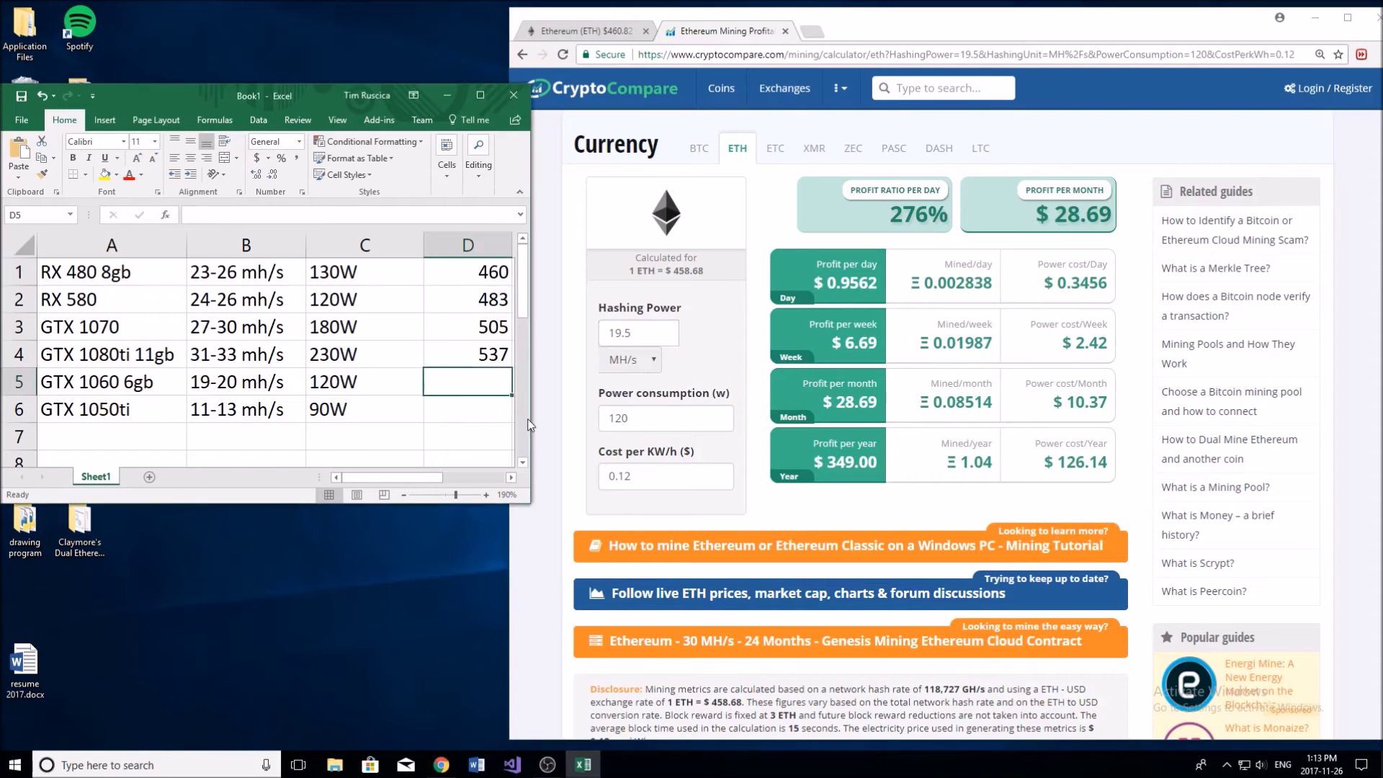
pyautogui.write('350')
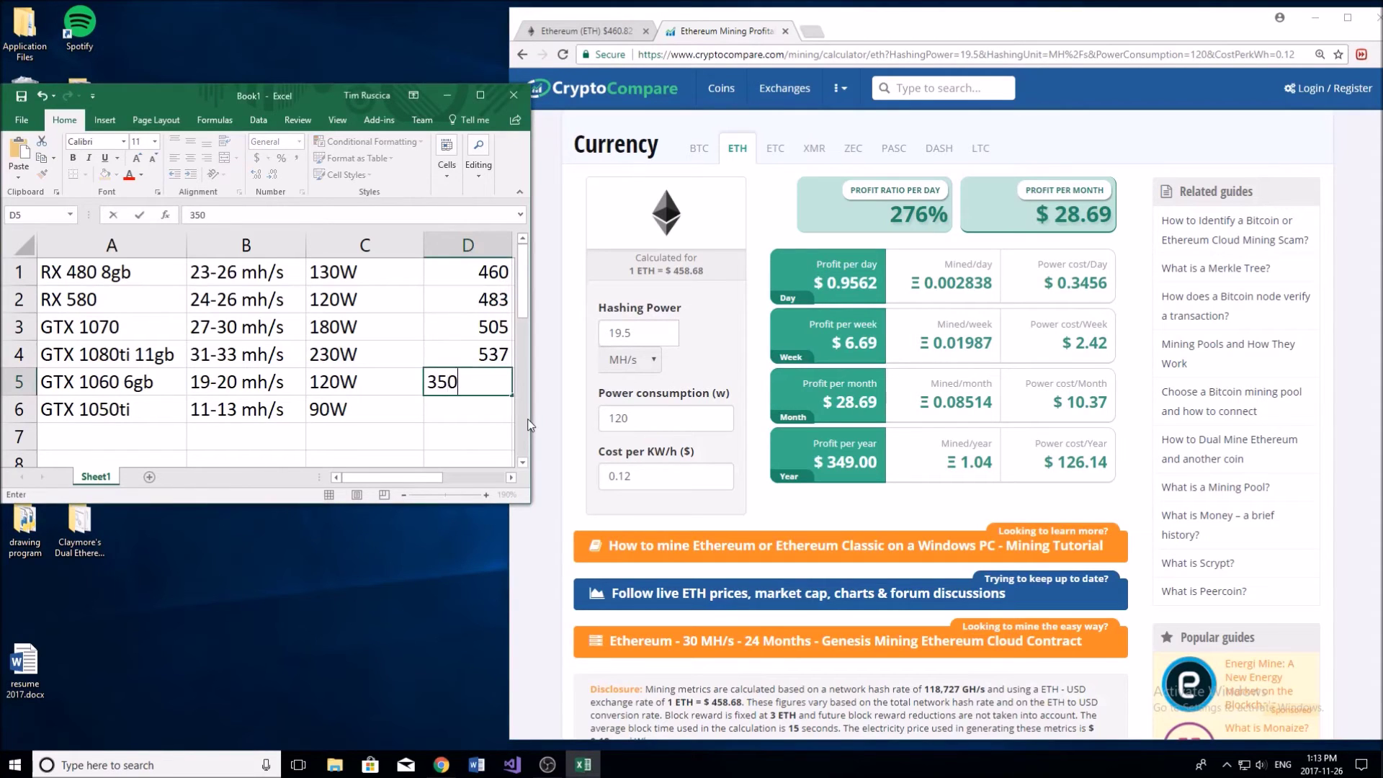
pyautogui.click(461, 415)
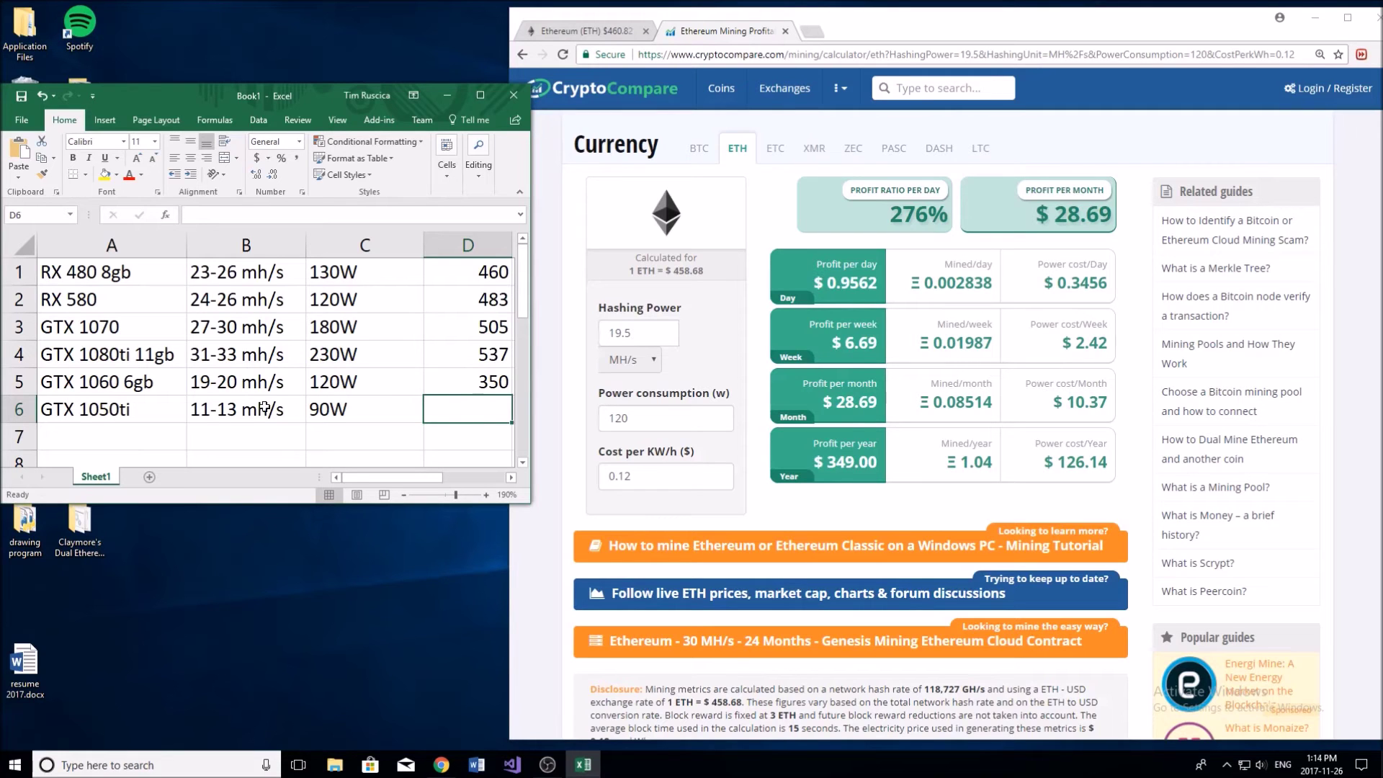
# In the browser calculator, set the hashing power to 12 MH/s and the power consumption to 90 W for the GTX 1050ti
pyautogui.click(672, 339)
pyautogui.press('BackSpace')
pyautogui.press('BackSpace')
pyautogui.press('BackSpace')
pyautogui.press('BackSpace')
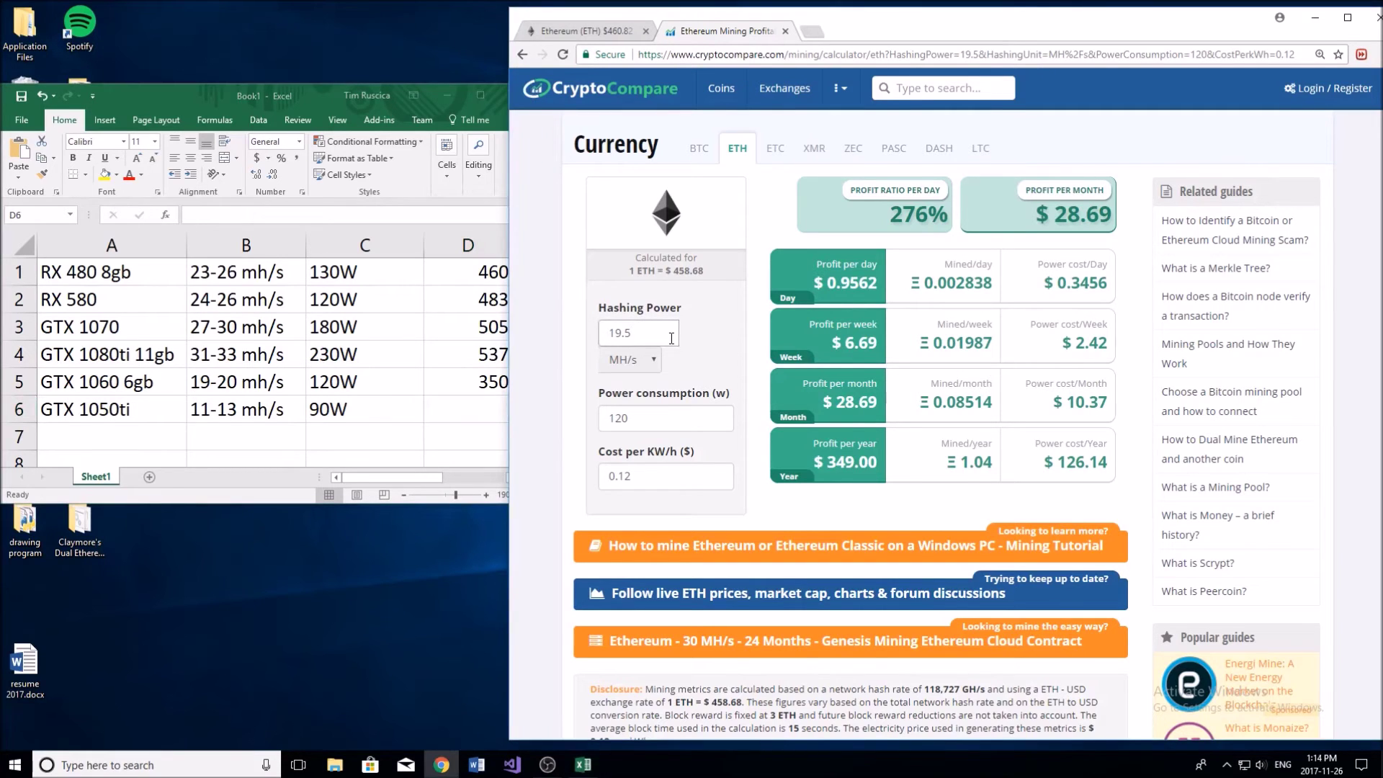
pyautogui.write('12')
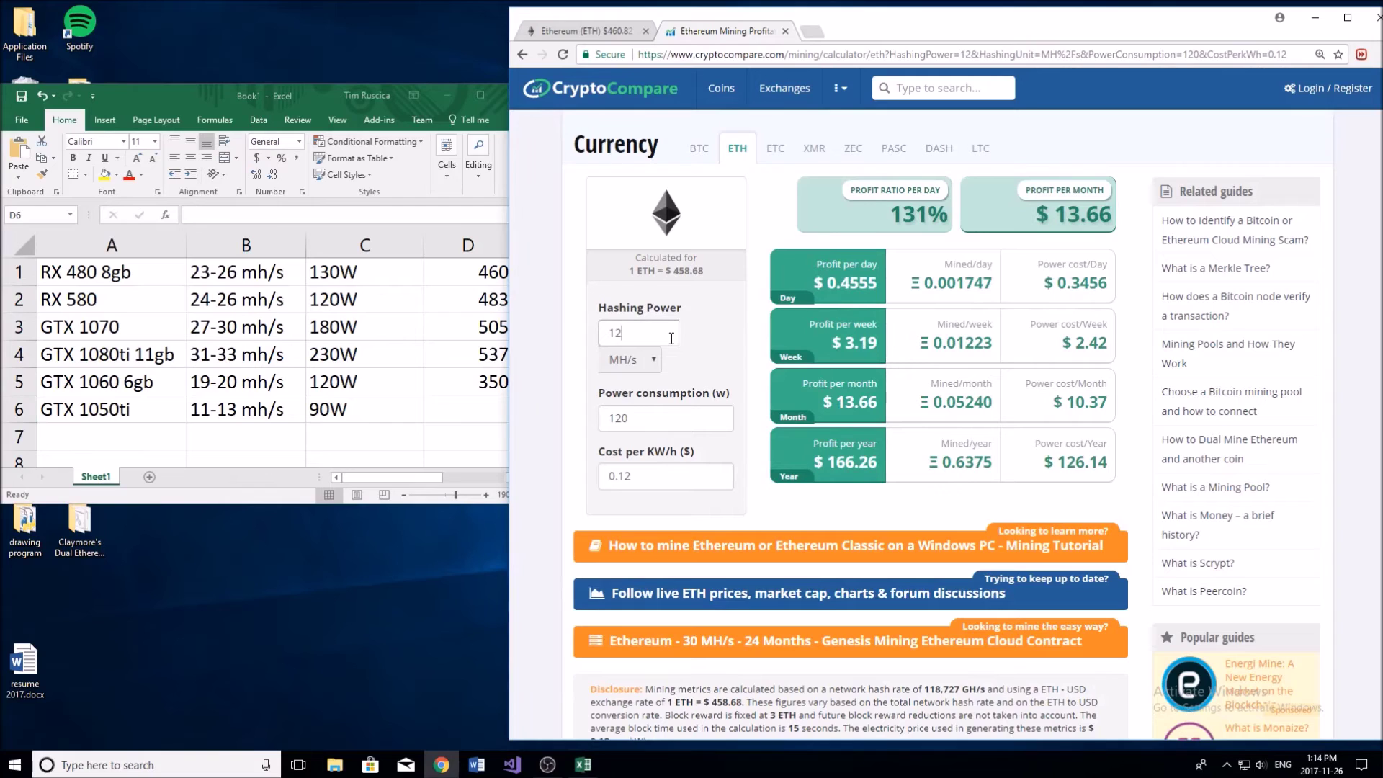
pyautogui.click(659, 416)
pyautogui.press('BackSpace')
pyautogui.press('BackSpace')
pyautogui.press('BackSpace')
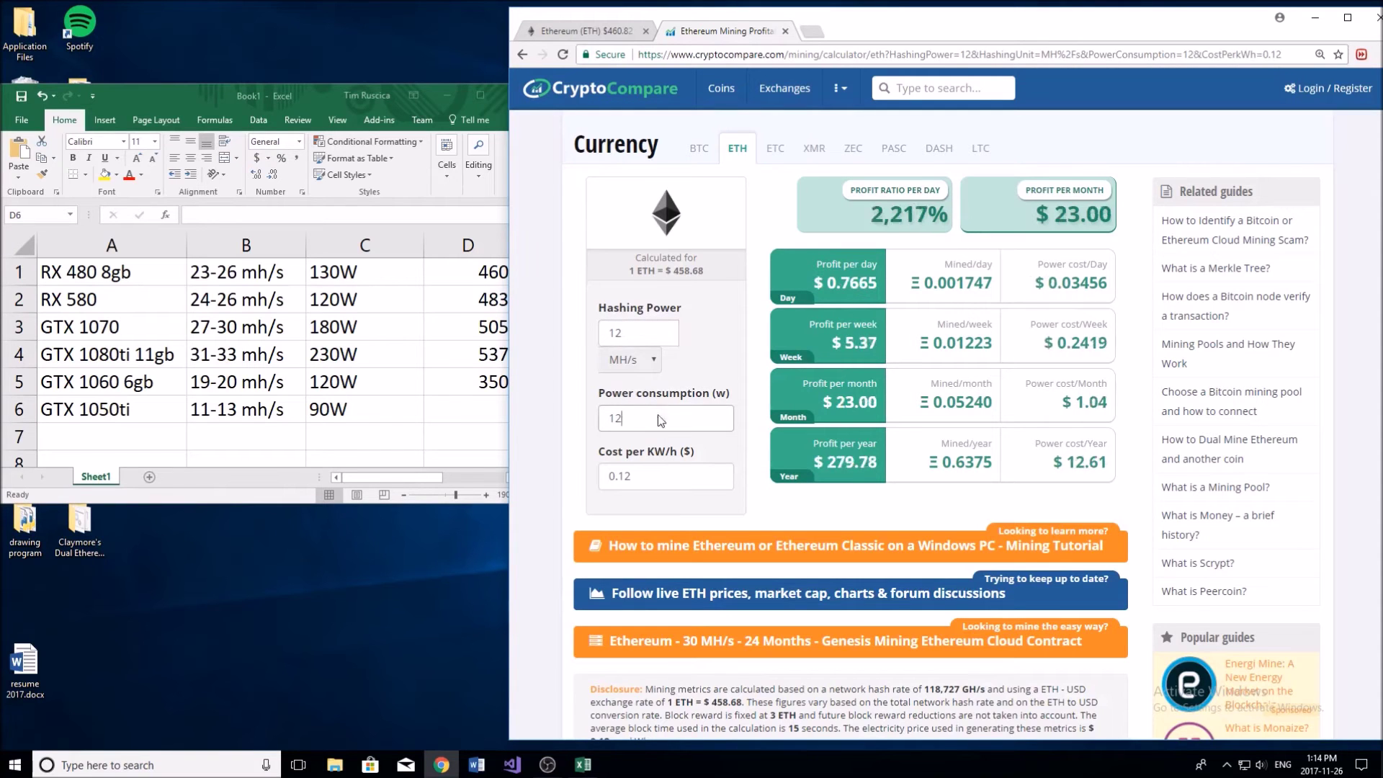
pyautogui.write('90')
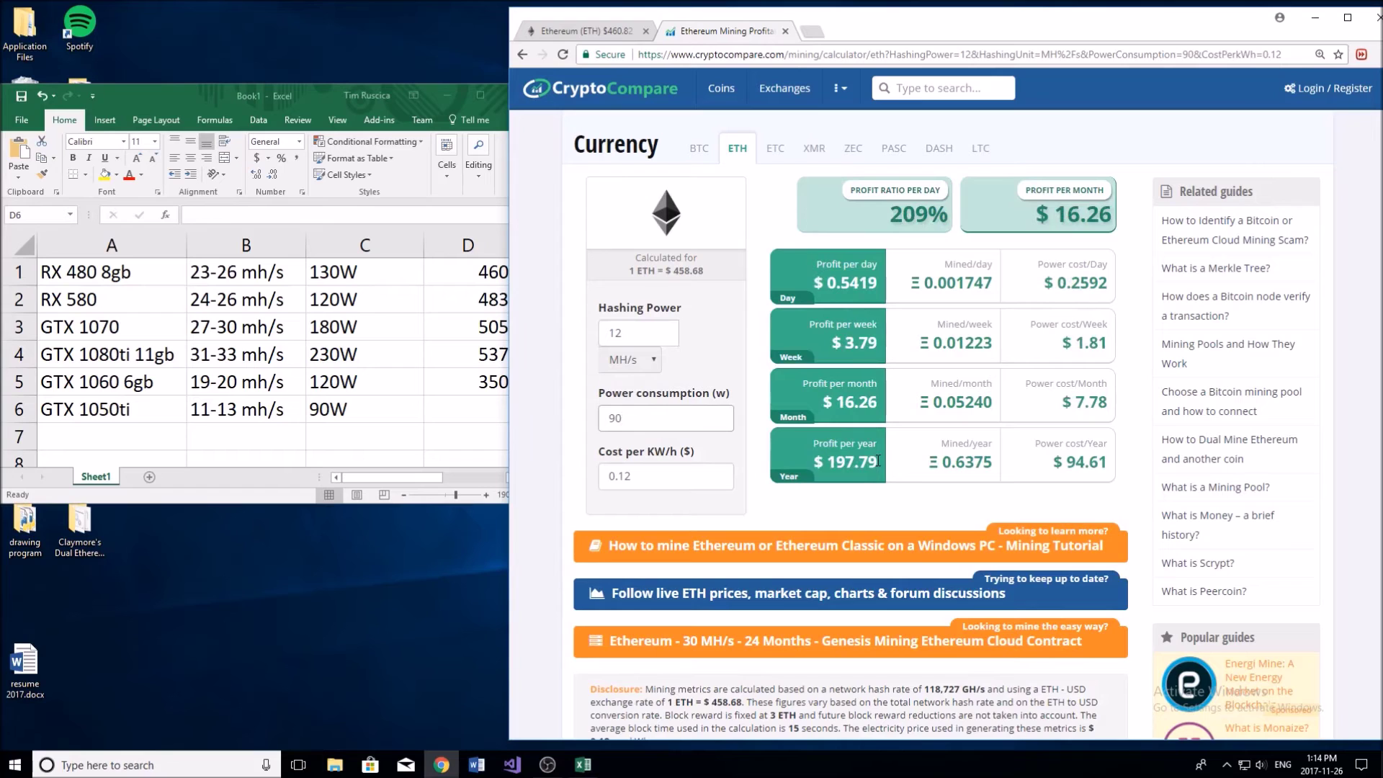
# Record the GTX 1050ti's yearly profit as 197 in cell D6 of the Excel sheet
pyautogui.click(453, 417)
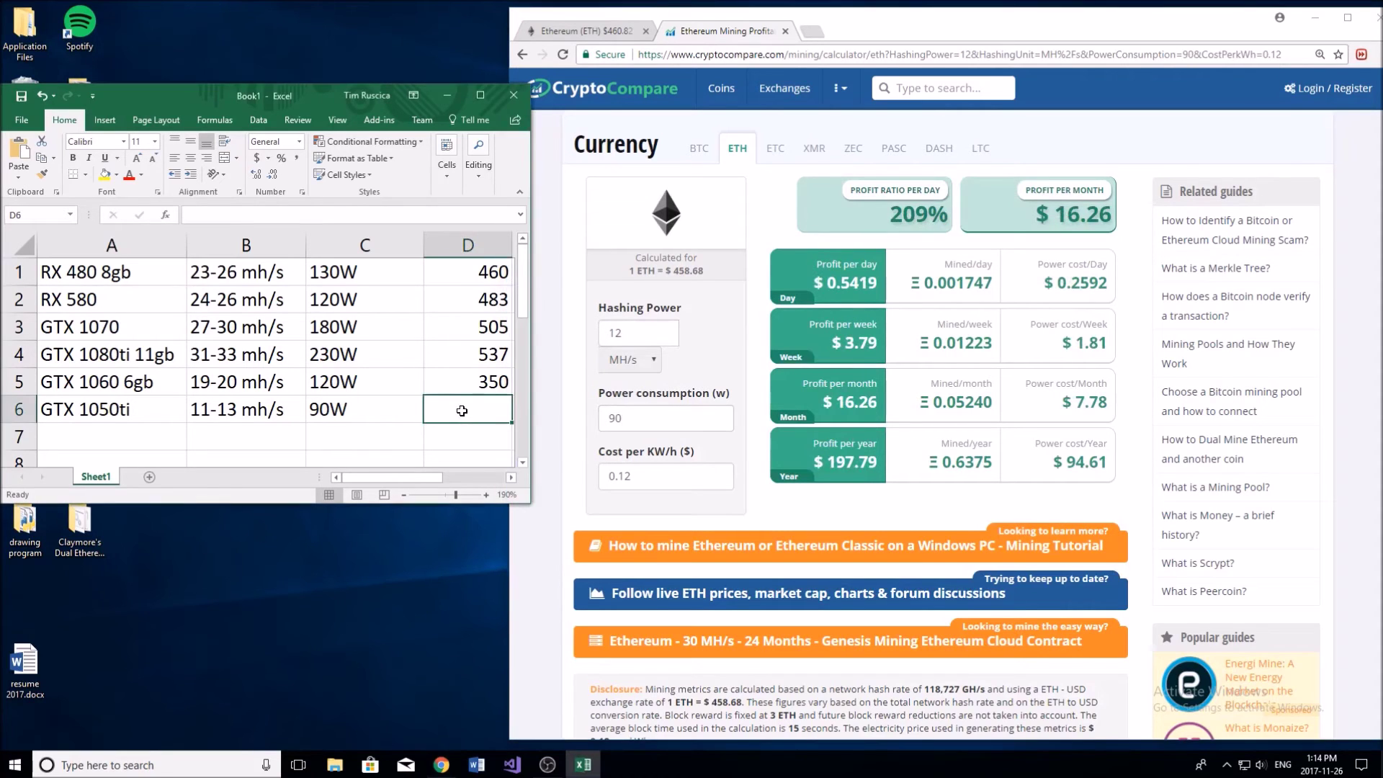
pyautogui.write('197')
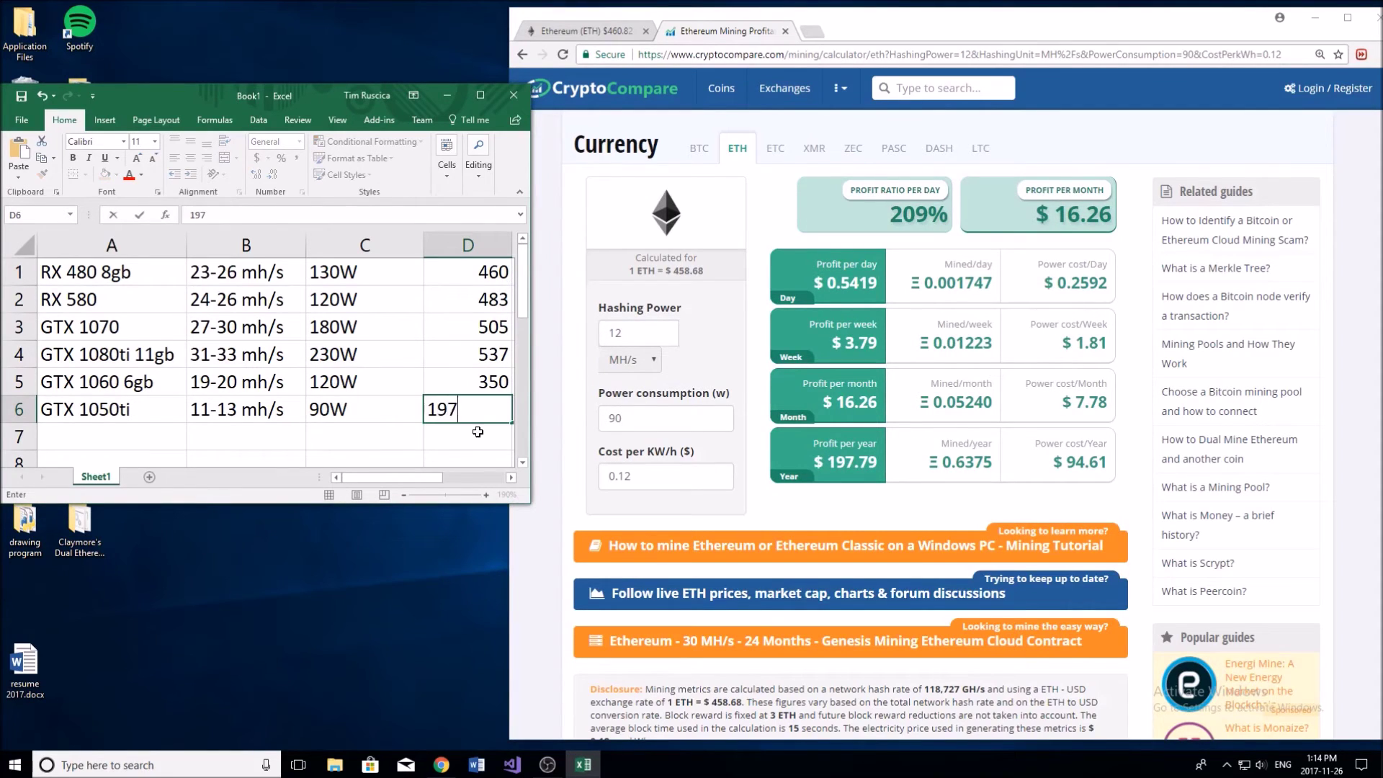
pyautogui.click(417, 434)
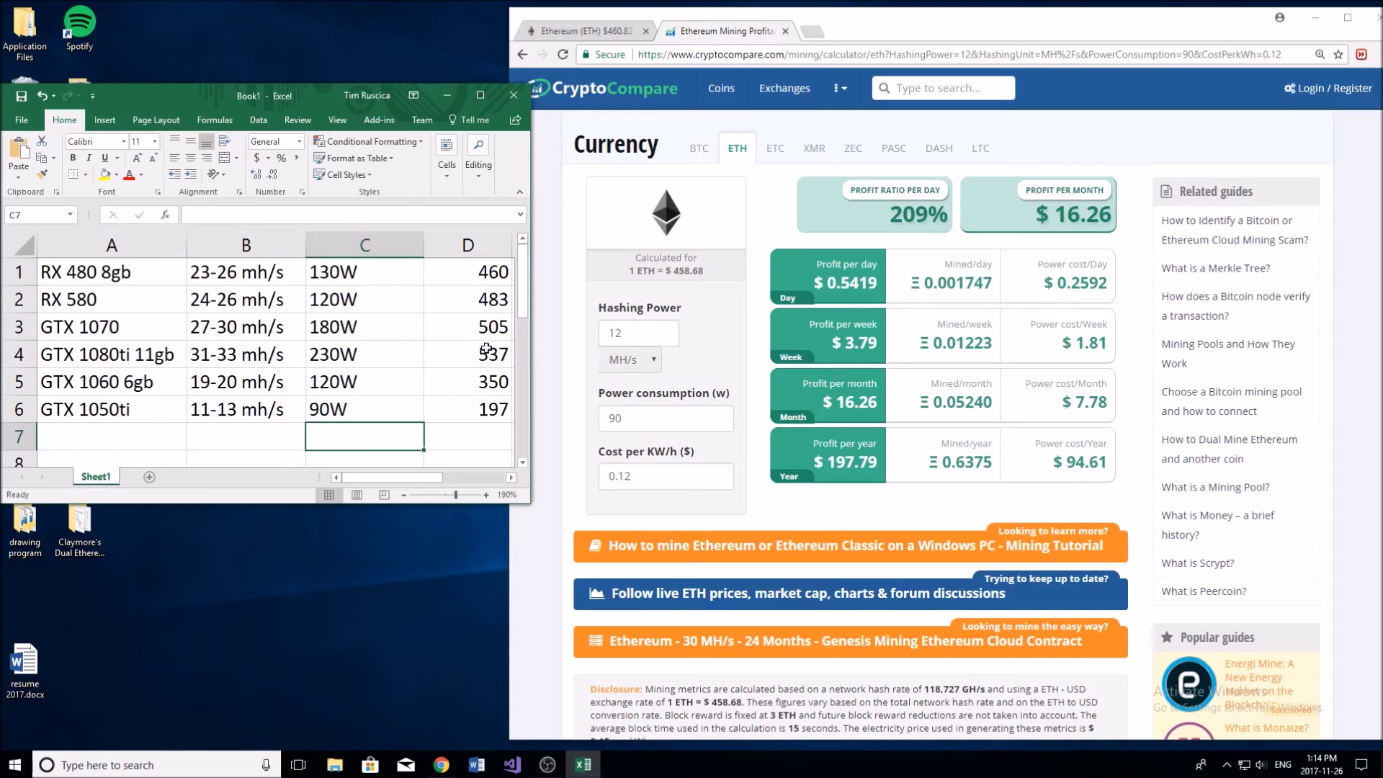
pyautogui.click(75, 351)
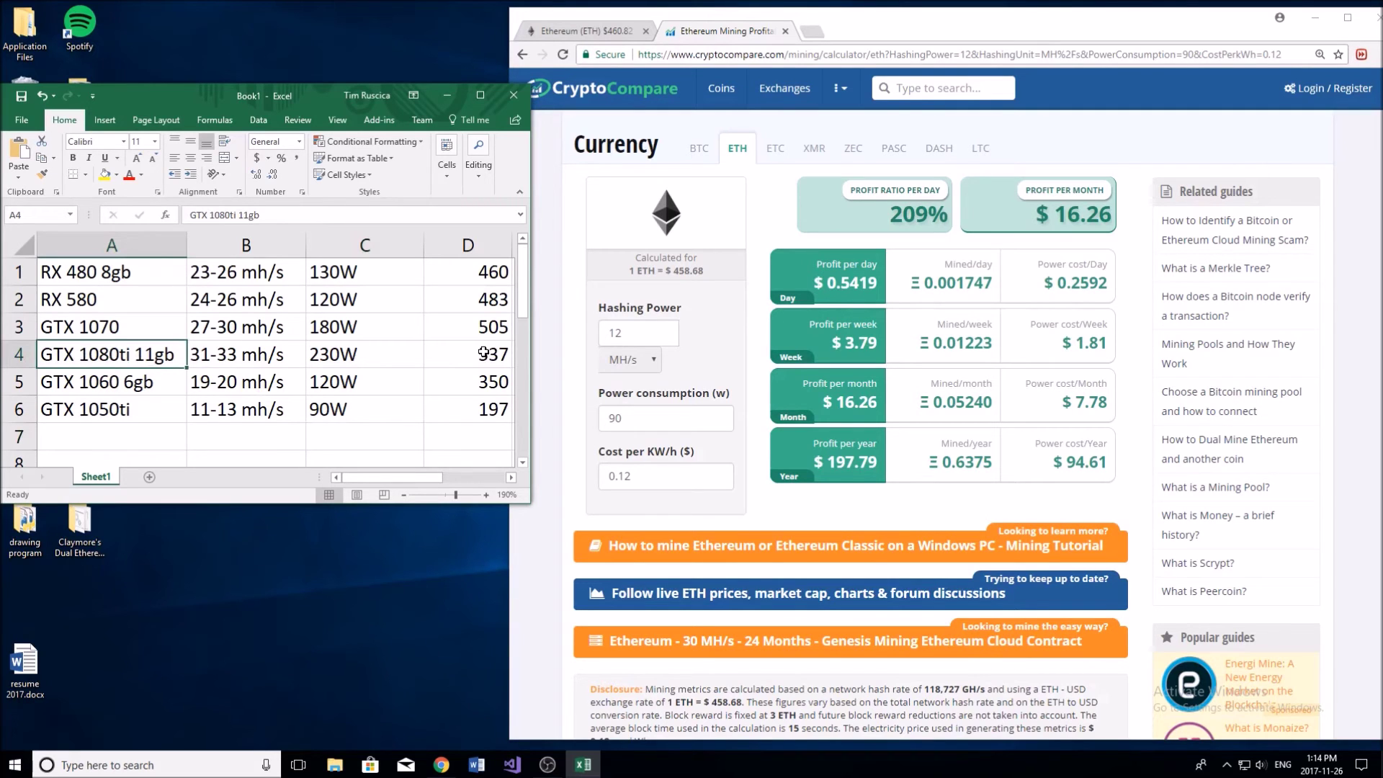
# In the browser, examine the Ethereum price chart on the CoinMarketCap page and reload the page
pyautogui.click(603, 31)
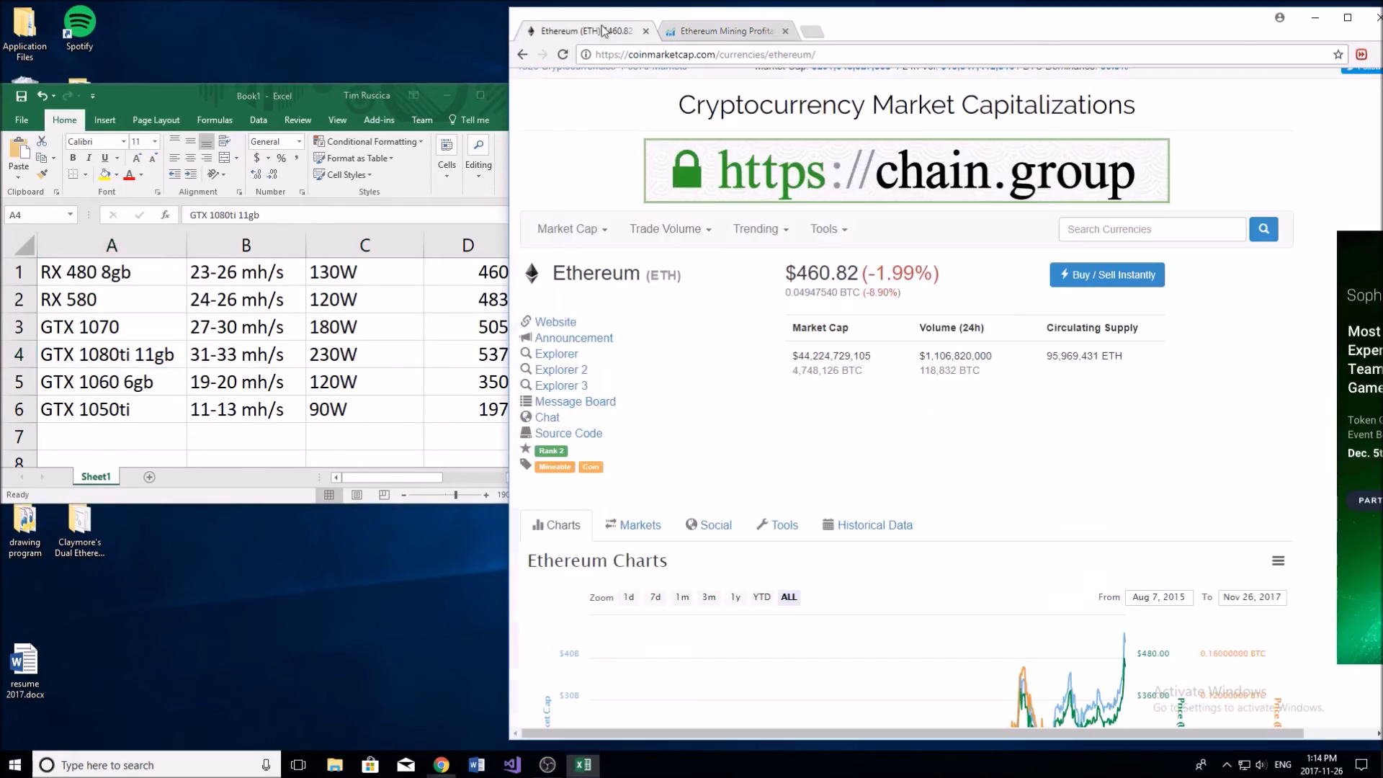
pyautogui.scroll(-5, 1075, 444)
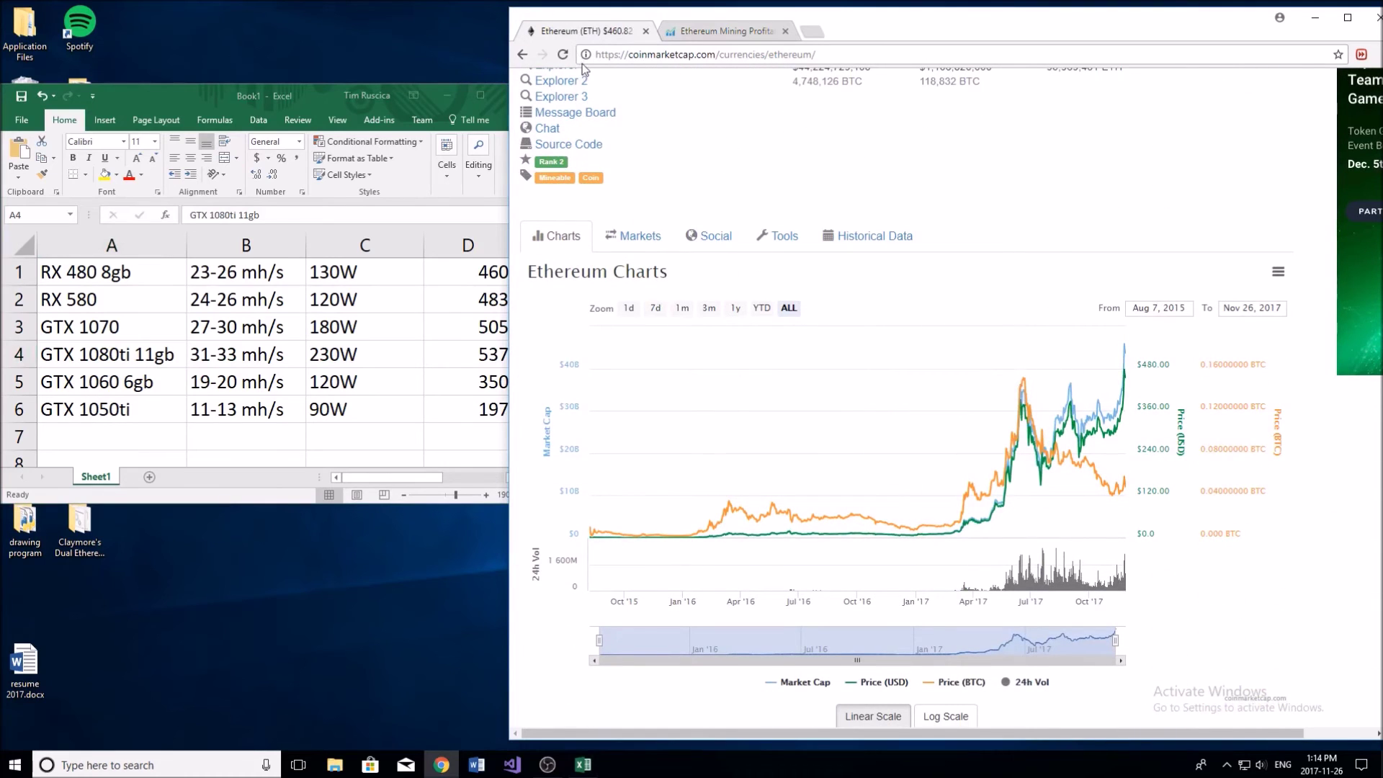
pyautogui.click(562, 55)
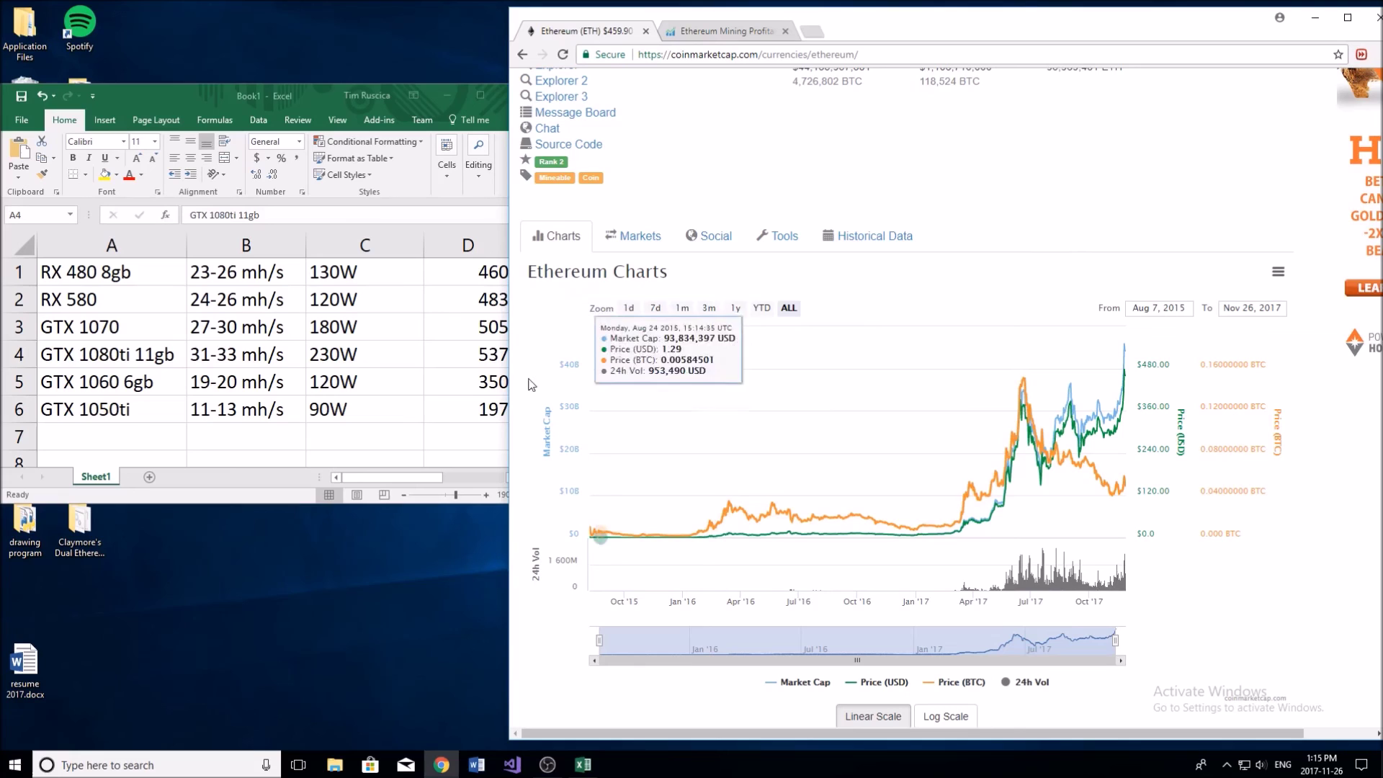
# Bring the CryptoCompare mining calculator back up in the browser, and select the RX 480 8gb's power cell C1 in the Excel sheet
pyautogui.click(404, 424)
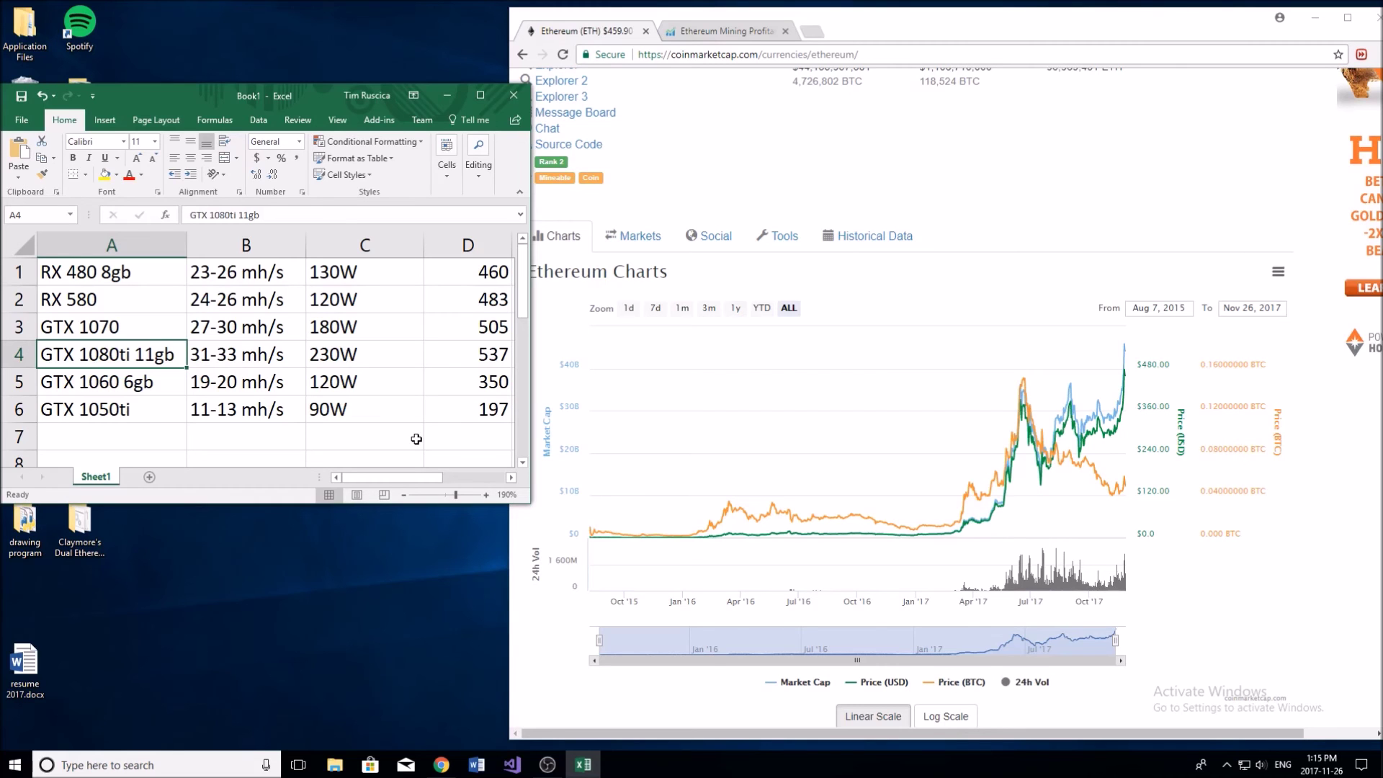
pyautogui.click(725, 27)
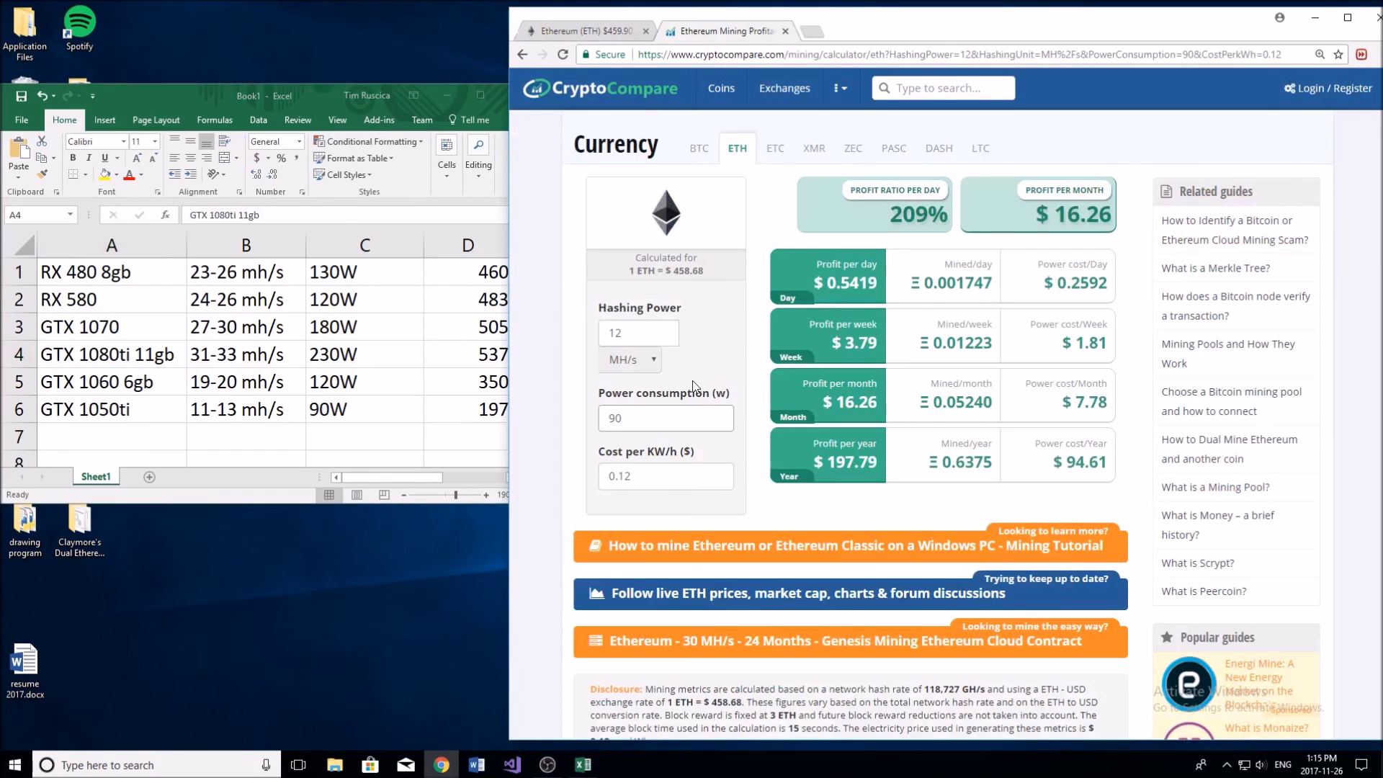
pyautogui.click(404, 273)
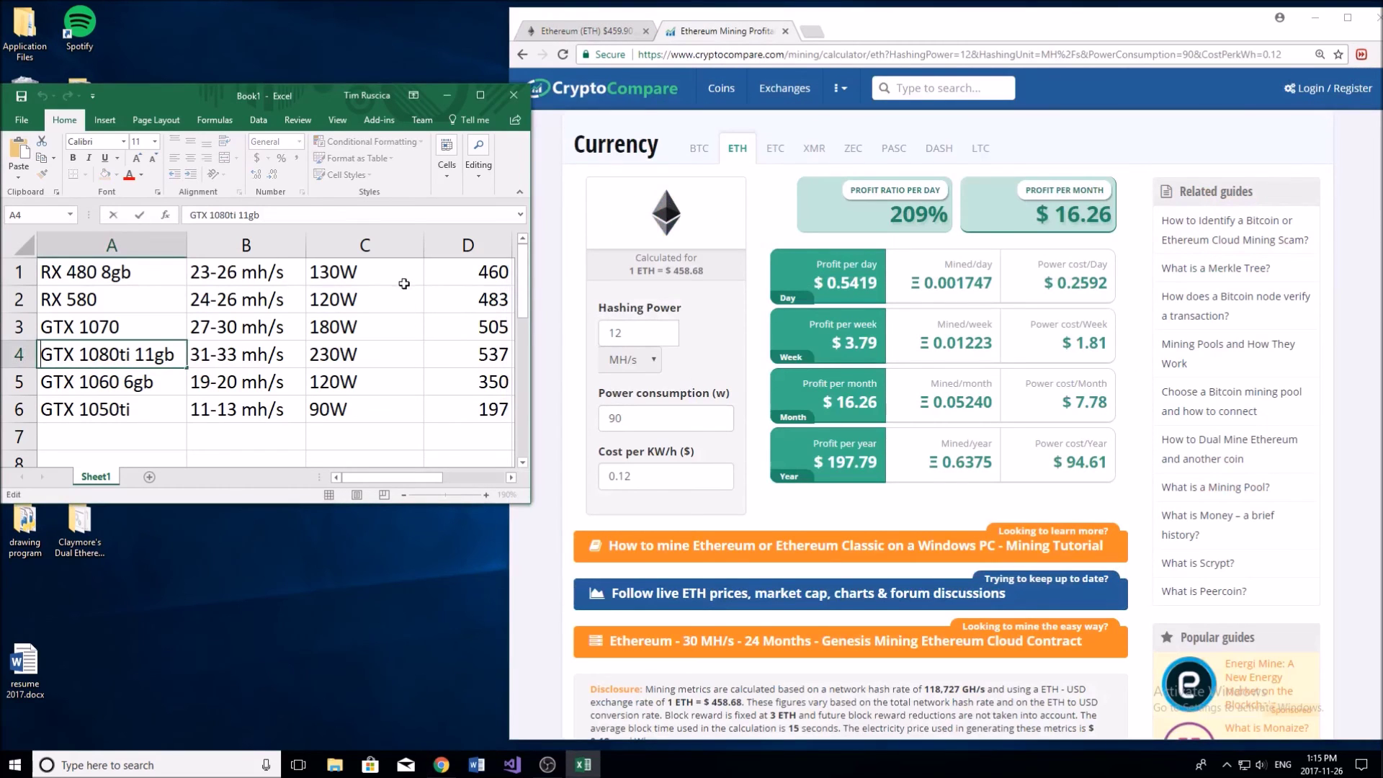
pyautogui.click(404, 284)
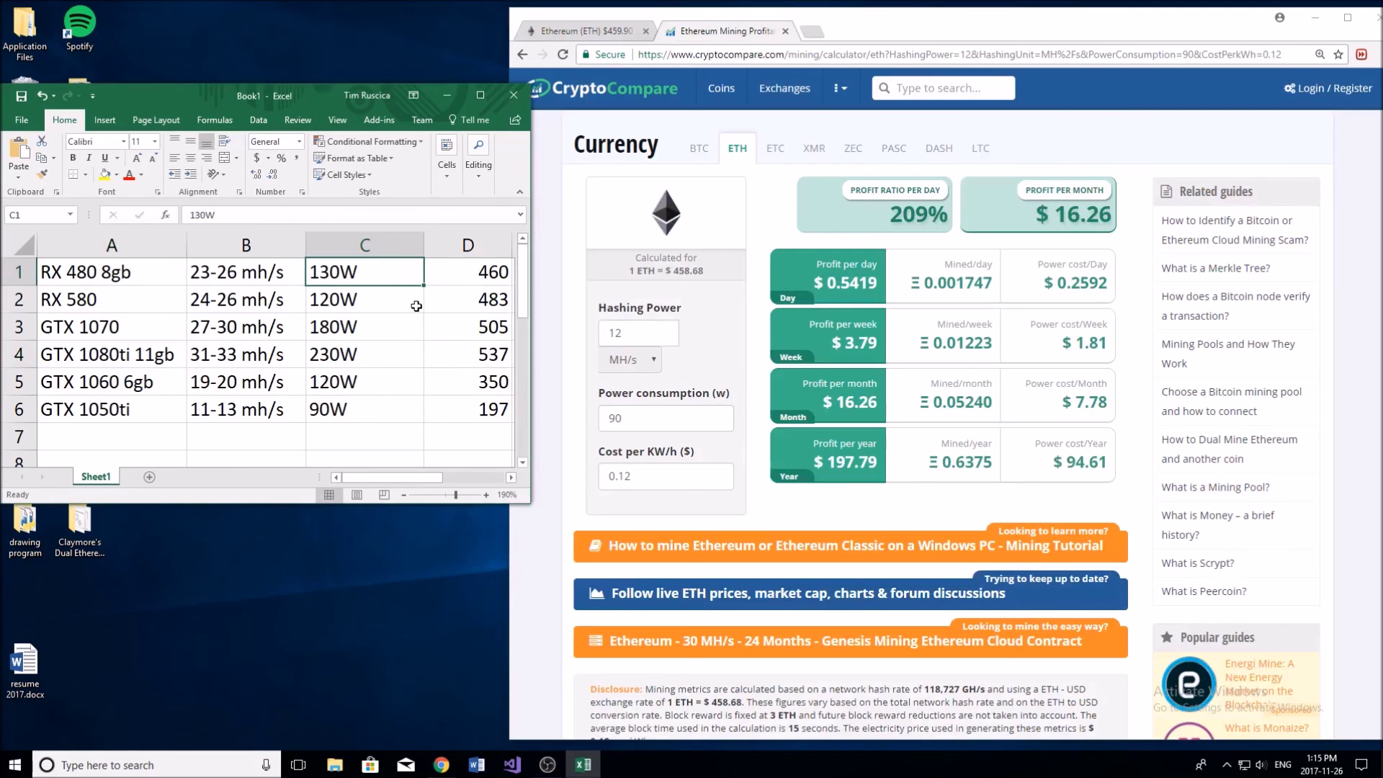